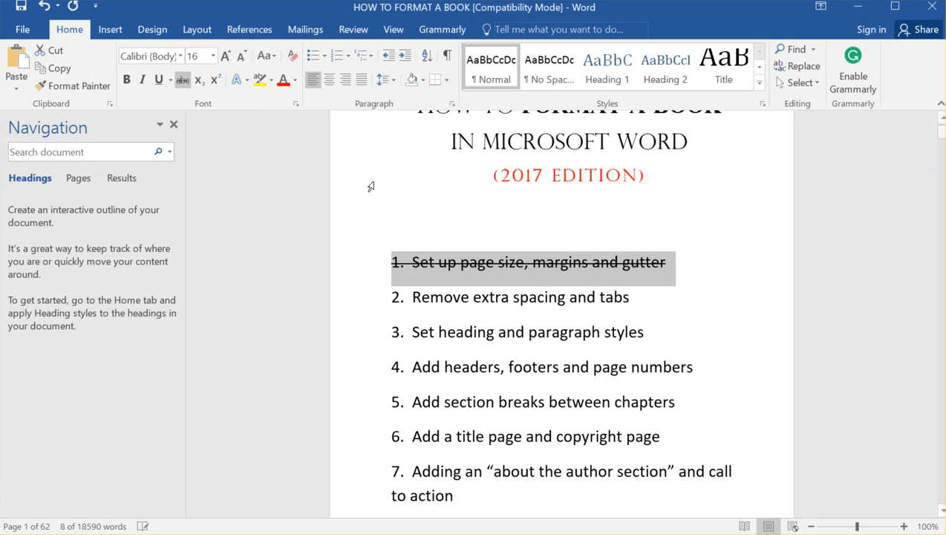
Show multiple pages side by side and look through the book's opening pages.
{"action": "left_click", "coordinate": [486, 268]}
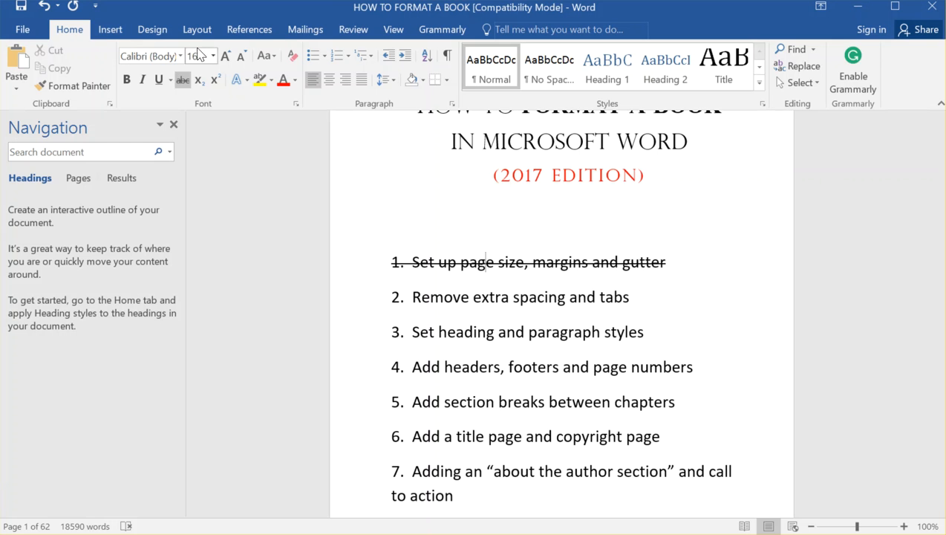
{"action": "left_click", "coordinate": [394, 31]}
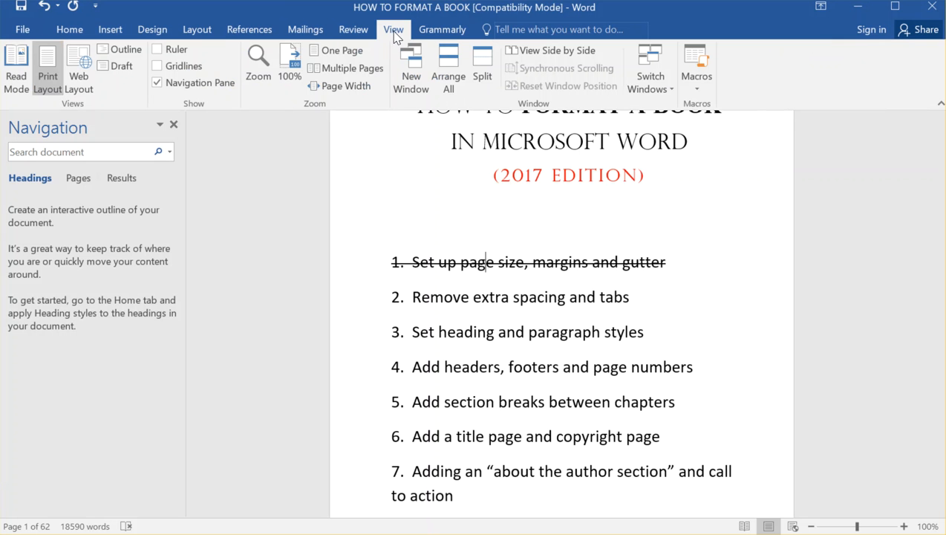
{"action": "left_click", "coordinate": [346, 68]}
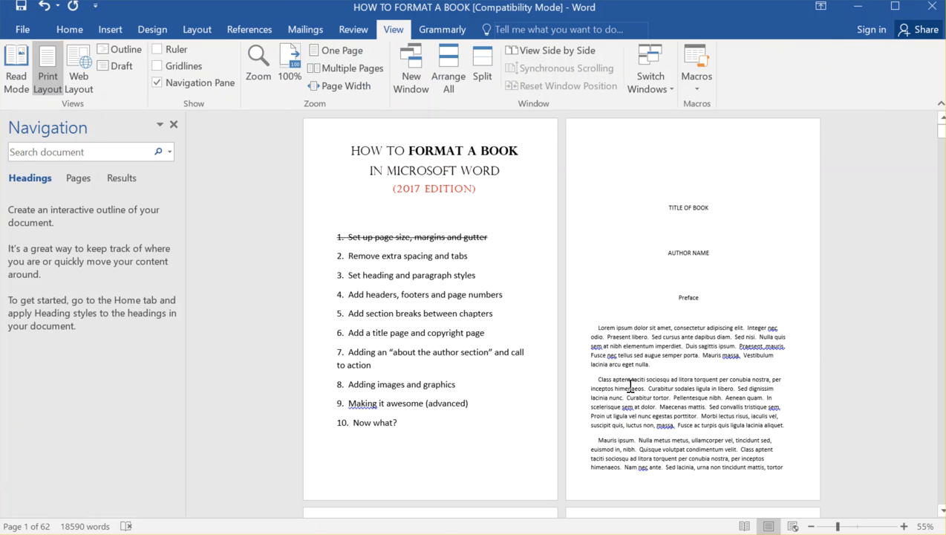
{"action": "scroll", "coordinate": [624, 379], "scroll_direction": "down", "scroll_amount": 3}
{"action": "scroll", "coordinate": [620, 370], "scroll_direction": "down", "scroll_amount": 10}
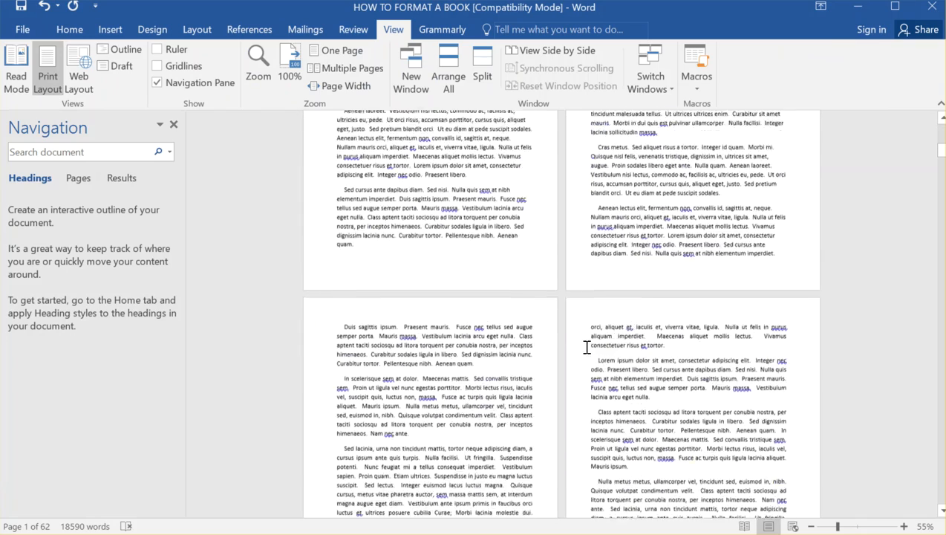
{"action": "scroll", "coordinate": [585, 348], "scroll_direction": "down", "scroll_amount": 15}
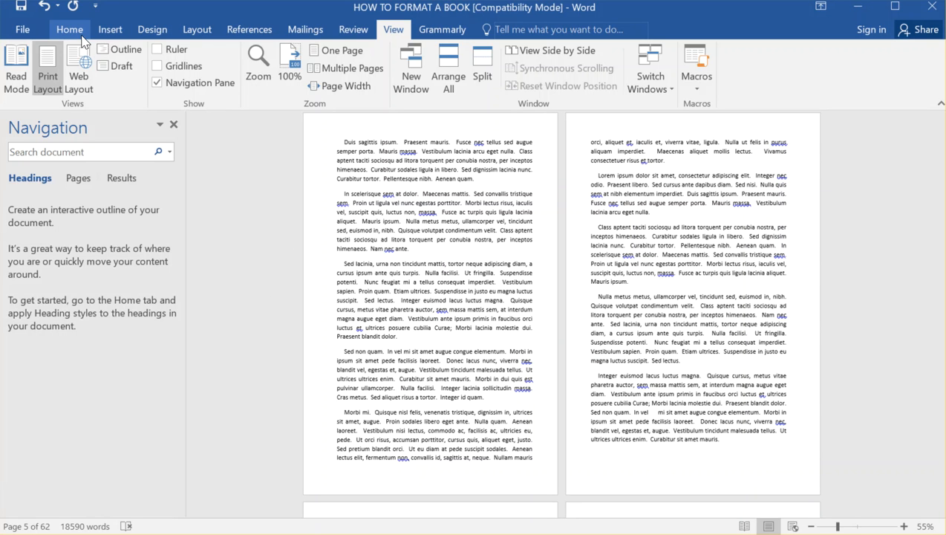
Set the multiple pages option to Normal for the whole document and check the resulting page spreads.
{"action": "left_click", "coordinate": [196, 29]}
{"action": "left_click", "coordinate": [20, 78]}
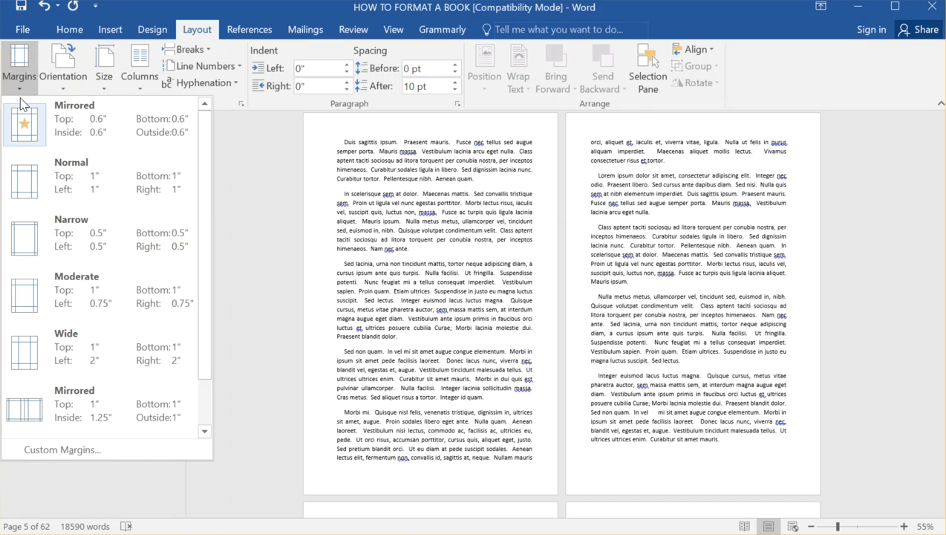
{"action": "left_click", "coordinate": [86, 450]}
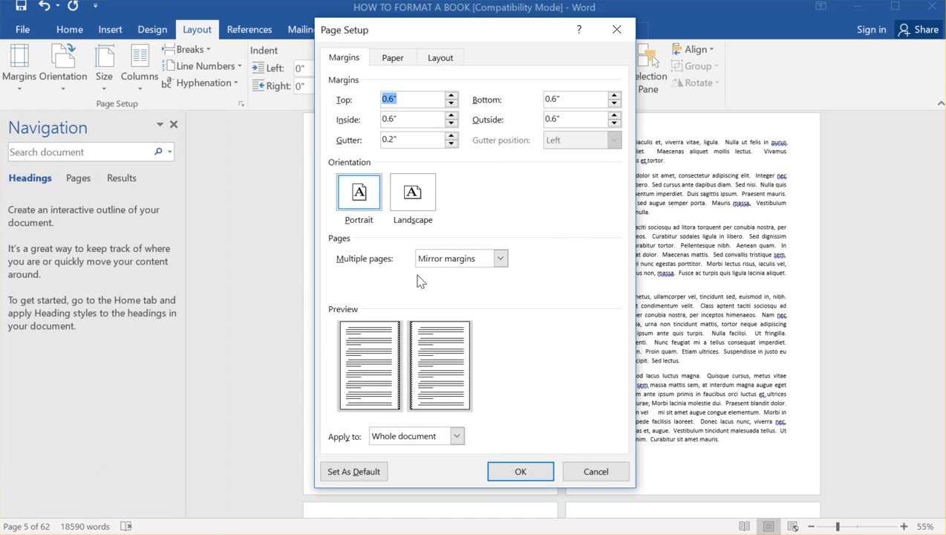
{"action": "left_click", "coordinate": [498, 258]}
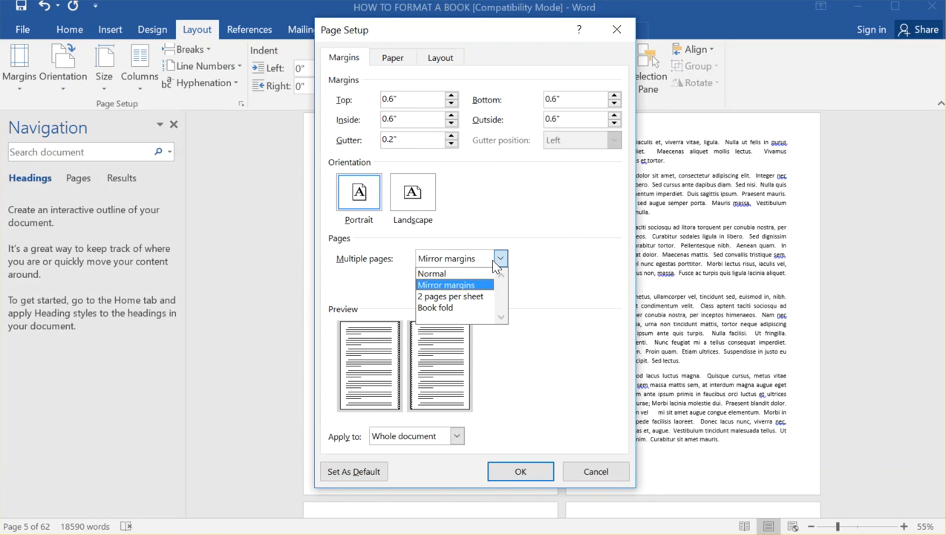
{"action": "left_click", "coordinate": [475, 274]}
{"action": "left_click", "coordinate": [499, 258]}
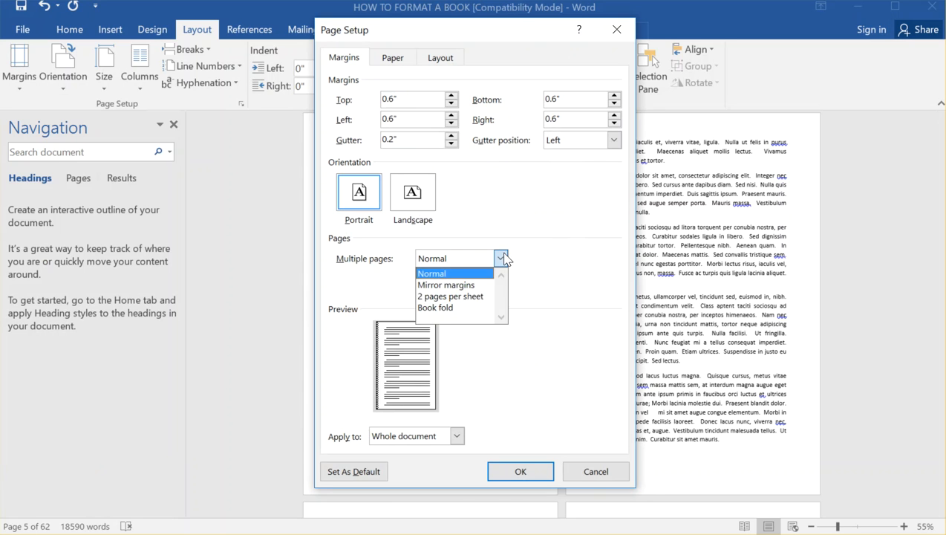
{"action": "left_click", "coordinate": [469, 274]}
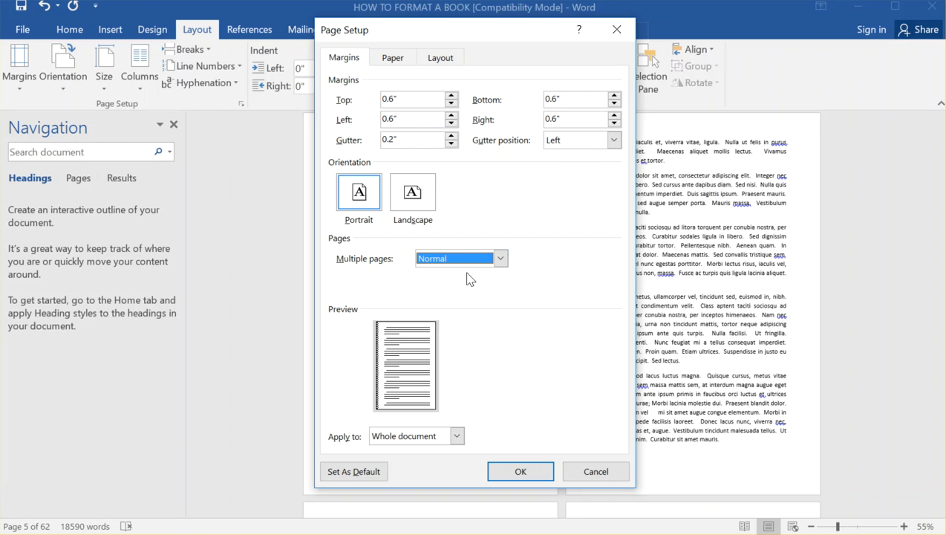
{"action": "left_click", "coordinate": [520, 472]}
{"action": "scroll", "coordinate": [496, 302], "scroll_direction": "down", "scroll_amount": 5}
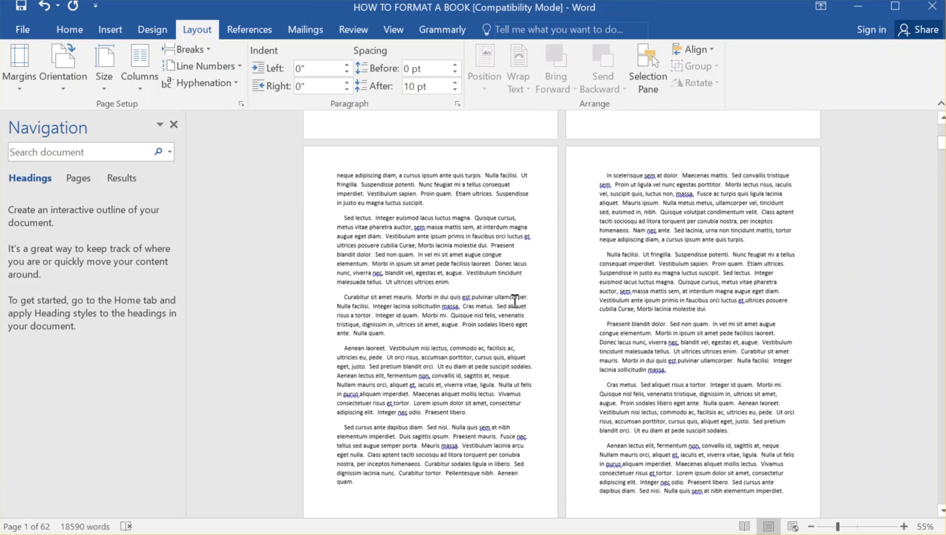
{"action": "scroll", "coordinate": [512, 300], "scroll_direction": "down", "scroll_amount": 5}
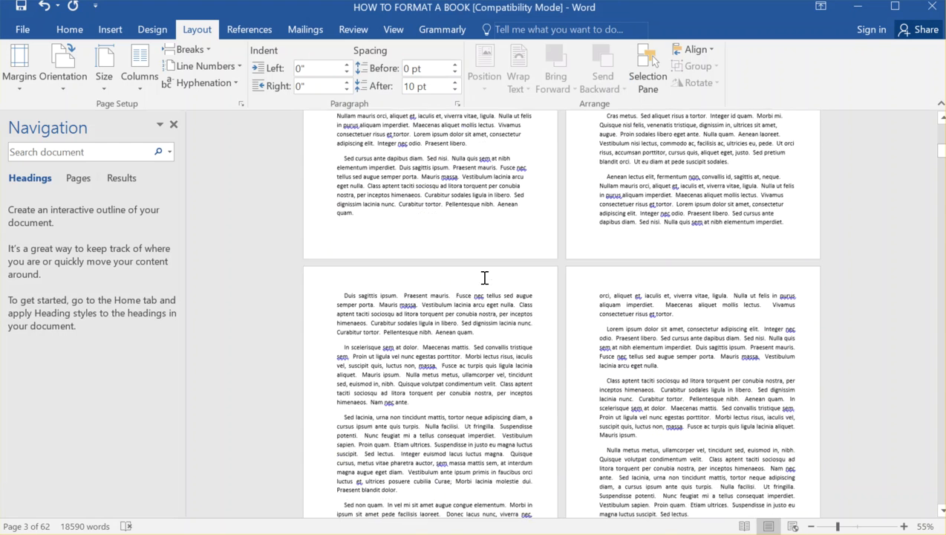
{"action": "scroll", "coordinate": [484, 278], "scroll_direction": "down", "scroll_amount": 3}
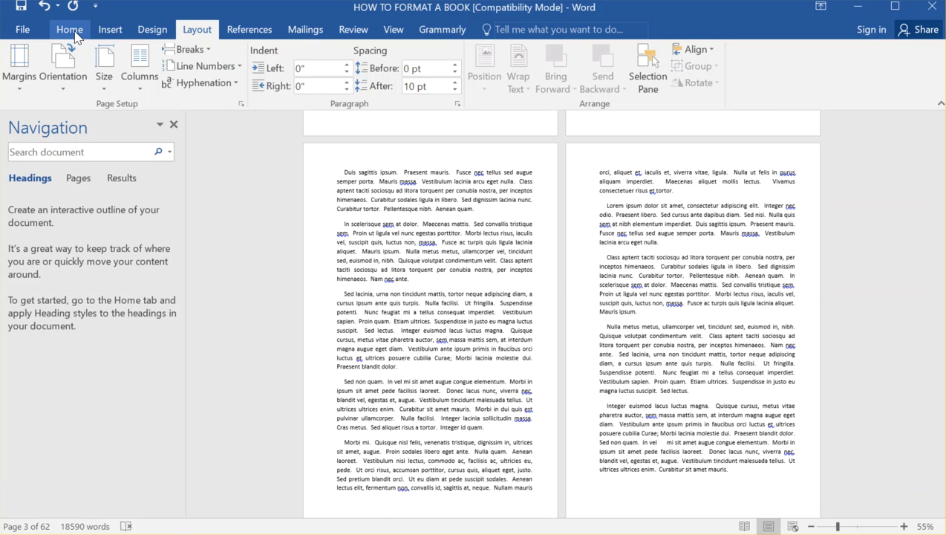
Set the multiple pages option to Mirror margins for the whole document in the custom margin settings.
{"action": "left_click", "coordinate": [20, 70]}
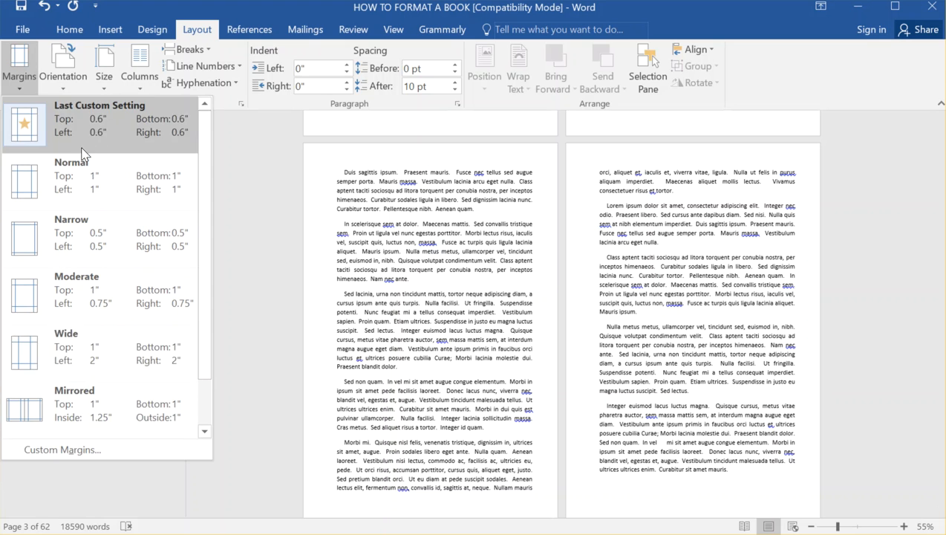
{"action": "left_click", "coordinate": [95, 447]}
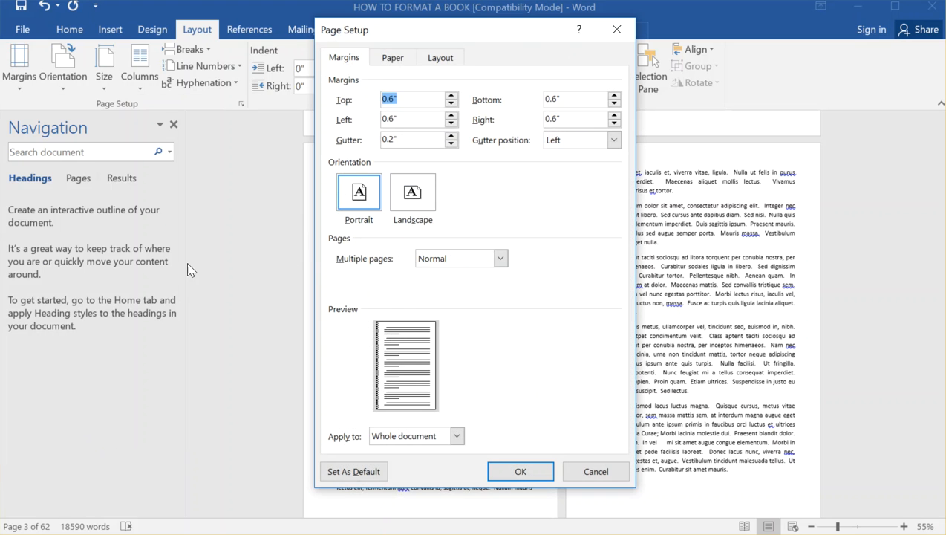
{"action": "left_click", "coordinate": [499, 257]}
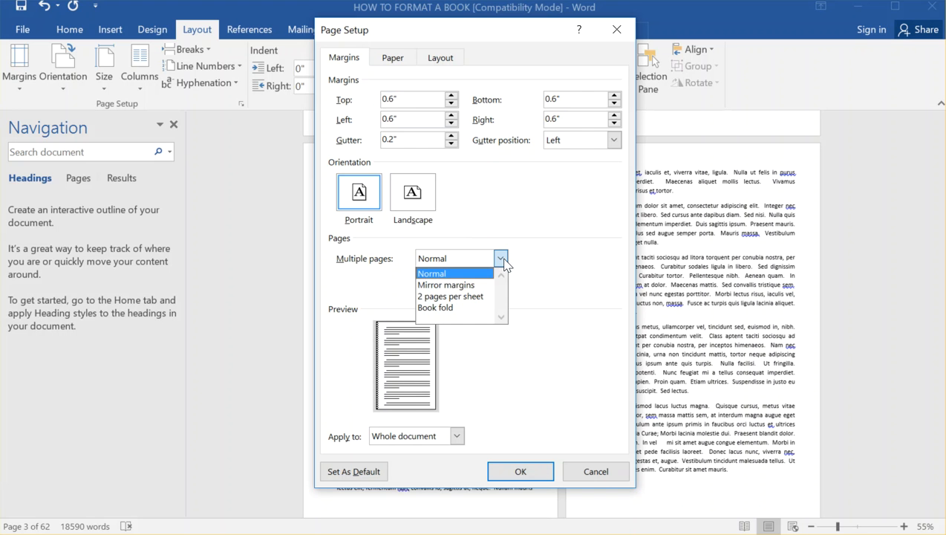
{"action": "left_click", "coordinate": [472, 285]}
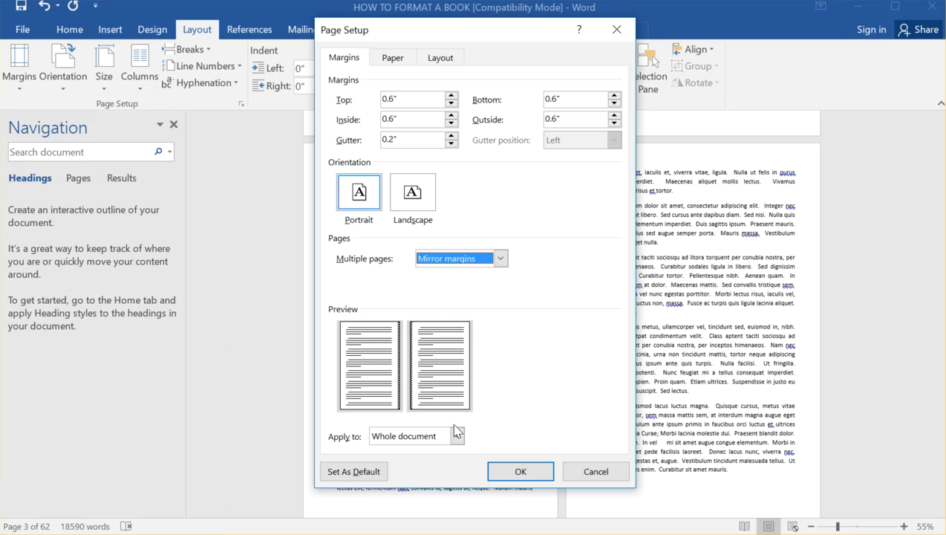
{"action": "left_click", "coordinate": [521, 471]}
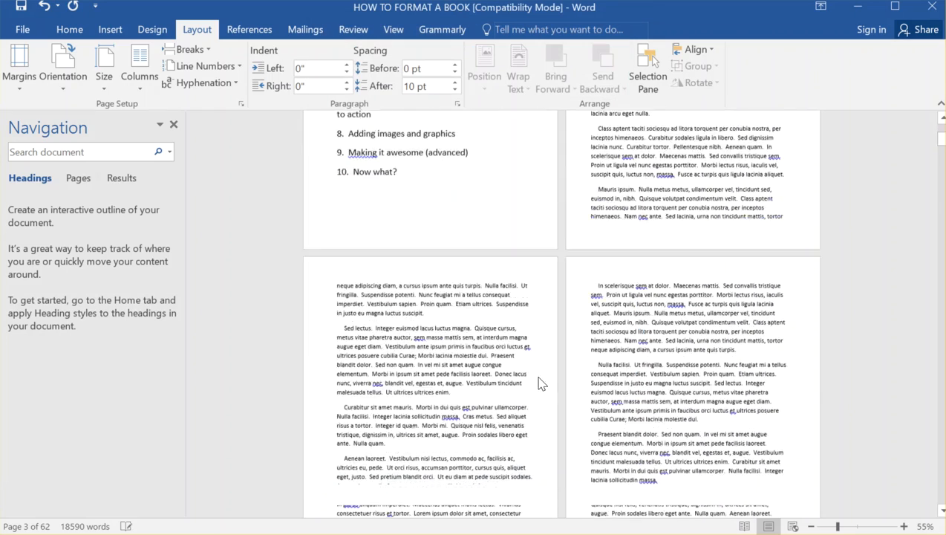
Examine the margins and layout of the facing pages from the checklist page through Chapter One.
{"action": "scroll", "coordinate": [551, 323], "scroll_direction": "down", "scroll_amount": 5}
{"action": "scroll", "coordinate": [573, 341], "scroll_direction": "down", "scroll_amount": 5}
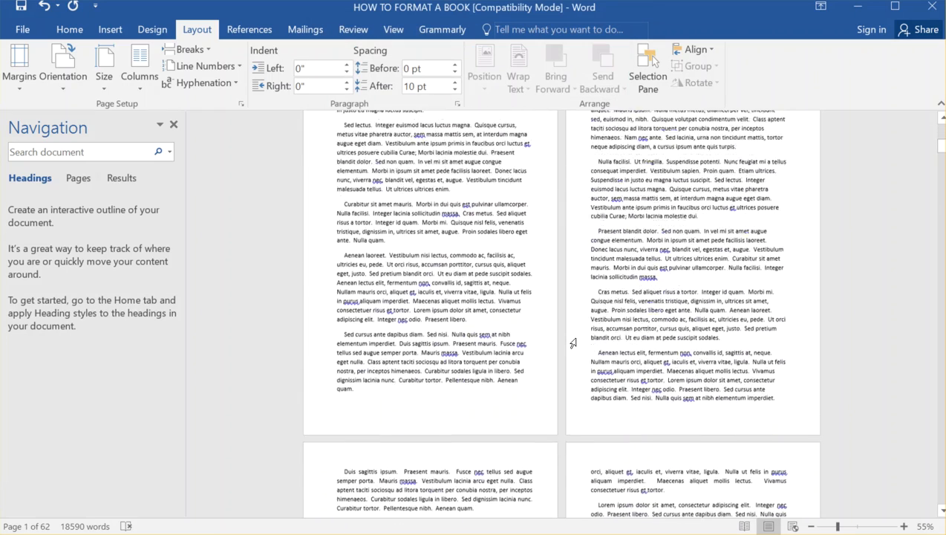
{"action": "scroll", "coordinate": [574, 343], "scroll_direction": "down", "scroll_amount": 2}
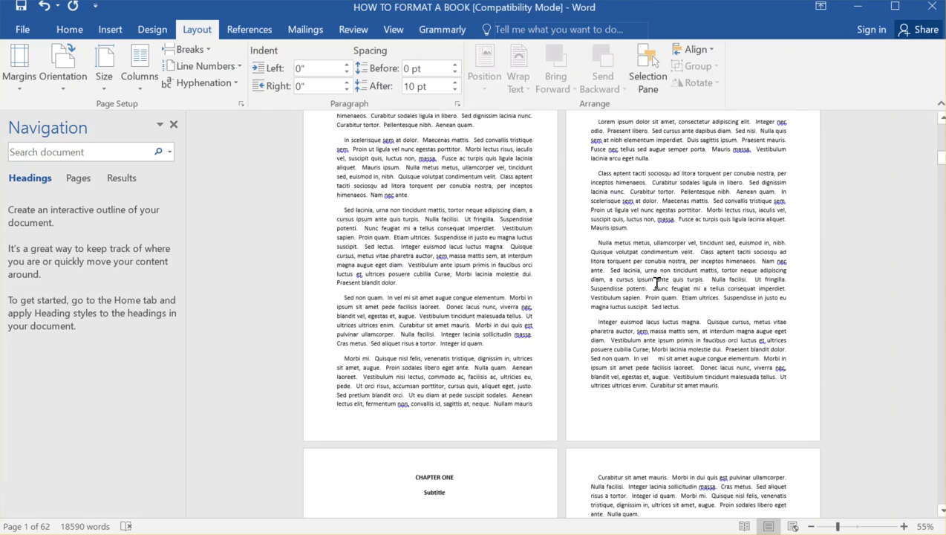
{"action": "scroll", "coordinate": [610, 284], "scroll_direction": "up", "scroll_amount": 1}
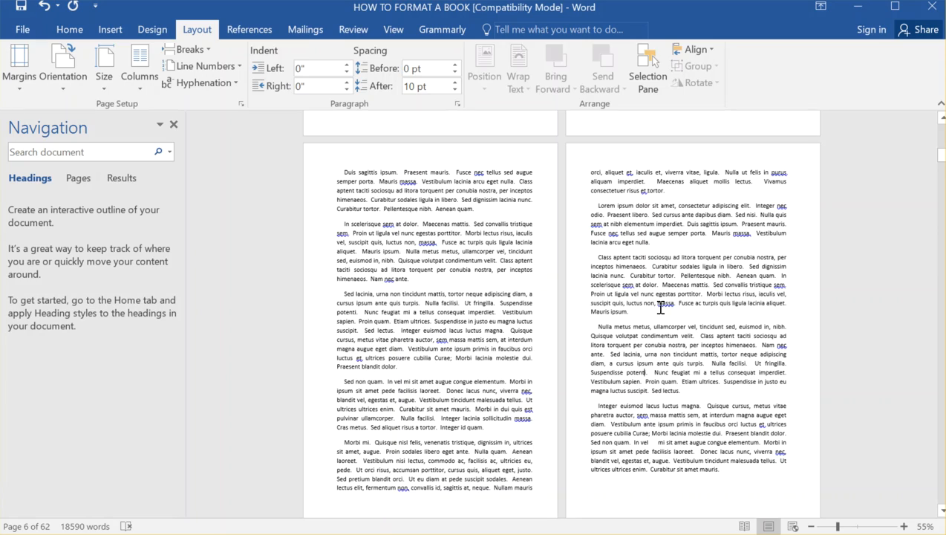
{"action": "scroll", "coordinate": [660, 307], "scroll_direction": "up", "scroll_amount": 15}
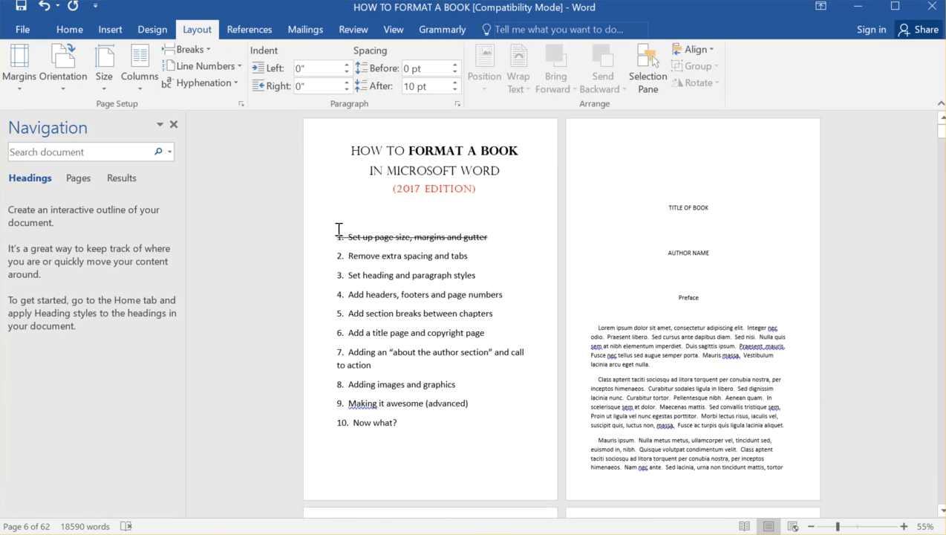
{"action": "scroll", "coordinate": [445, 308], "scroll_direction": "down", "scroll_amount": 12}
{"action": "scroll", "coordinate": [438, 223], "scroll_direction": "up", "scroll_amount": 12}
{"action": "scroll", "coordinate": [423, 303], "scroll_direction": "down", "scroll_amount": 10}
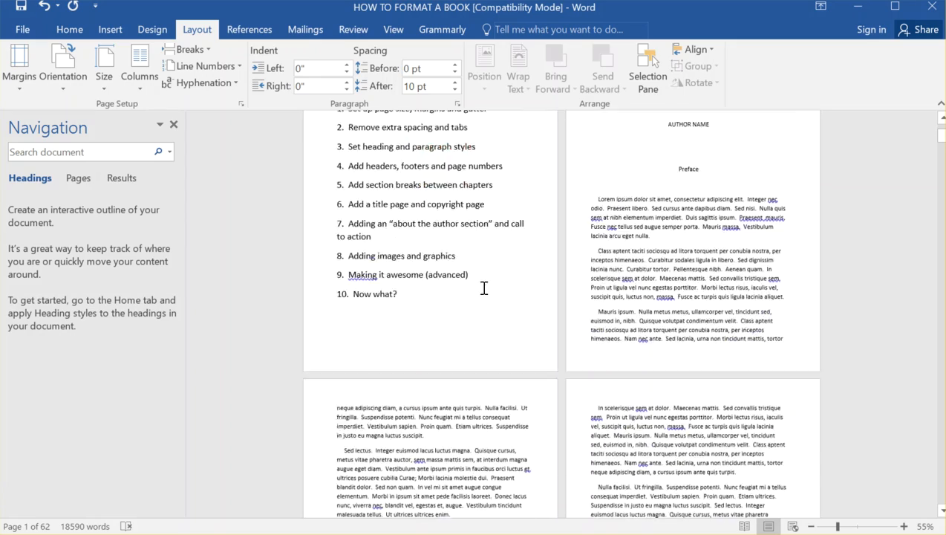
{"action": "scroll", "coordinate": [494, 292], "scroll_direction": "down", "scroll_amount": 6}
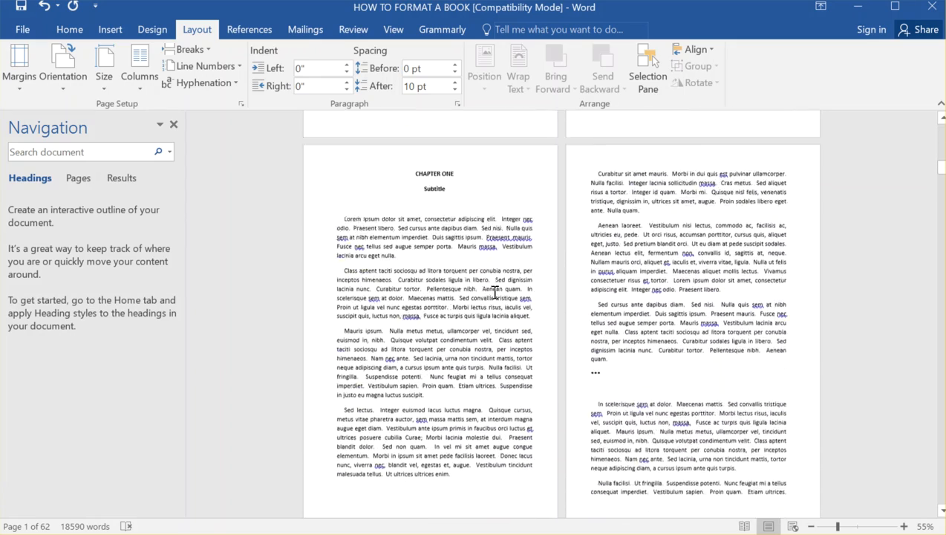
{"action": "scroll", "coordinate": [494, 292], "scroll_direction": "up", "scroll_amount": 5}
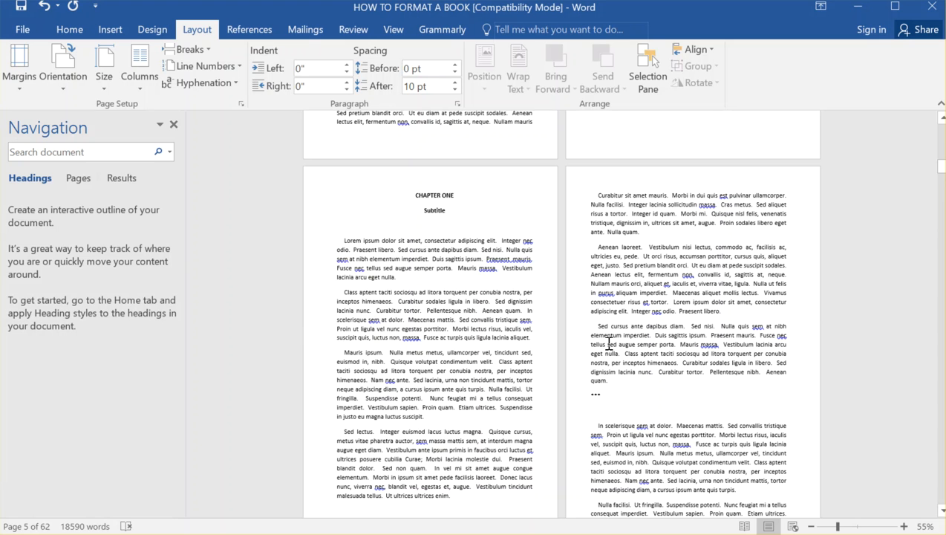
{"action": "scroll", "coordinate": [536, 349], "scroll_direction": "down", "scroll_amount": 3}
{"action": "scroll", "coordinate": [534, 350], "scroll_direction": "up", "scroll_amount": 1}
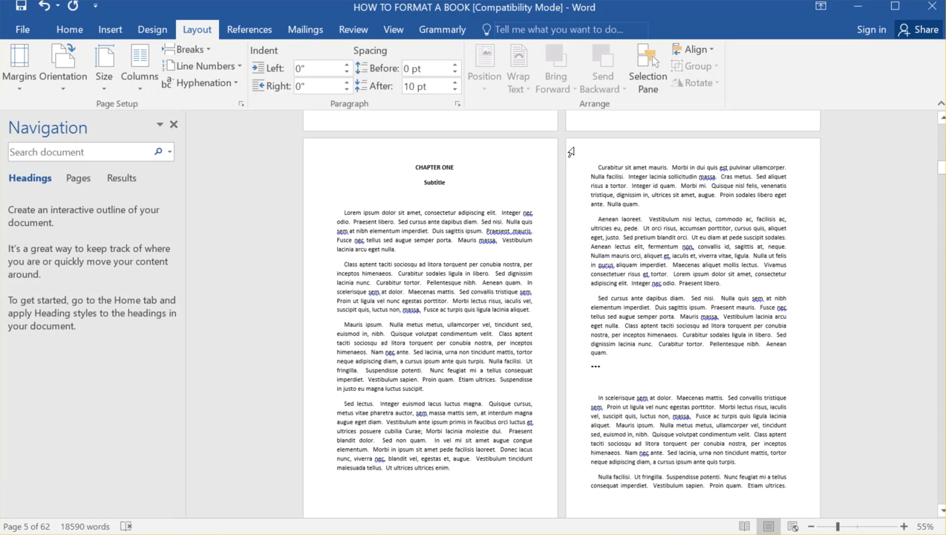
{"action": "scroll", "coordinate": [535, 282], "scroll_direction": "up", "scroll_amount": 10}
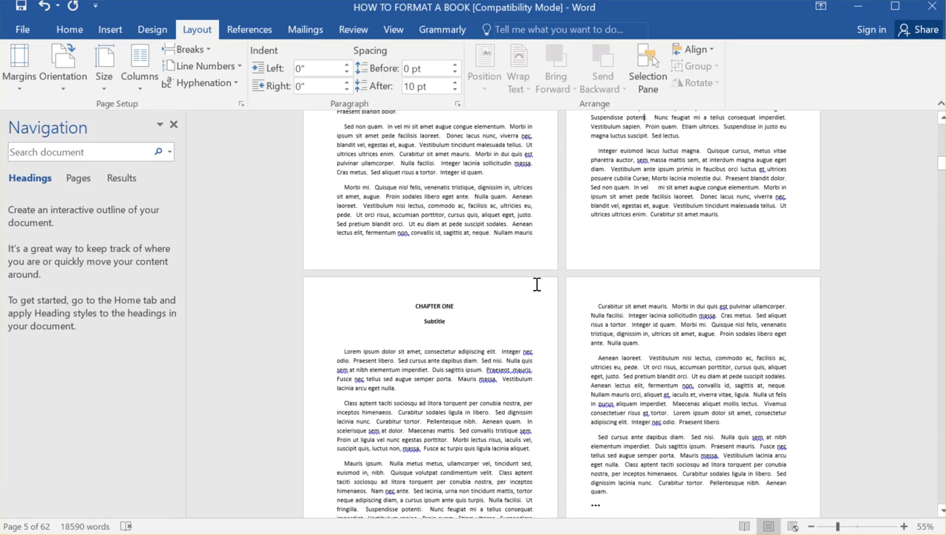
{"action": "scroll", "coordinate": [528, 281], "scroll_direction": "up", "scroll_amount": 5}
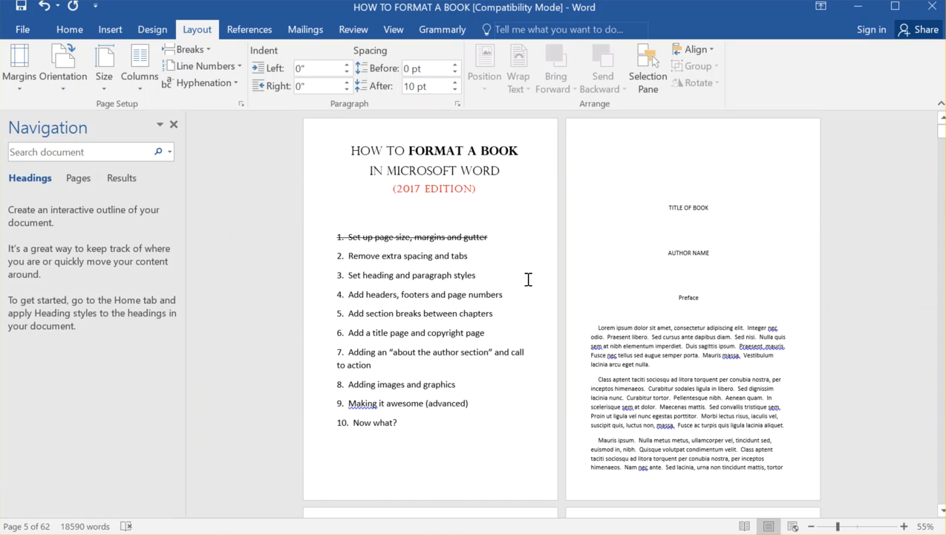
Return the view to 100% zoom and place the cursor after the checklist item "Remove extra spacing and tabs".
{"action": "left_click_drag", "start_coordinate": [476, 256], "coordinate": [327, 253]}
{"action": "left_click", "coordinate": [380, 256]}
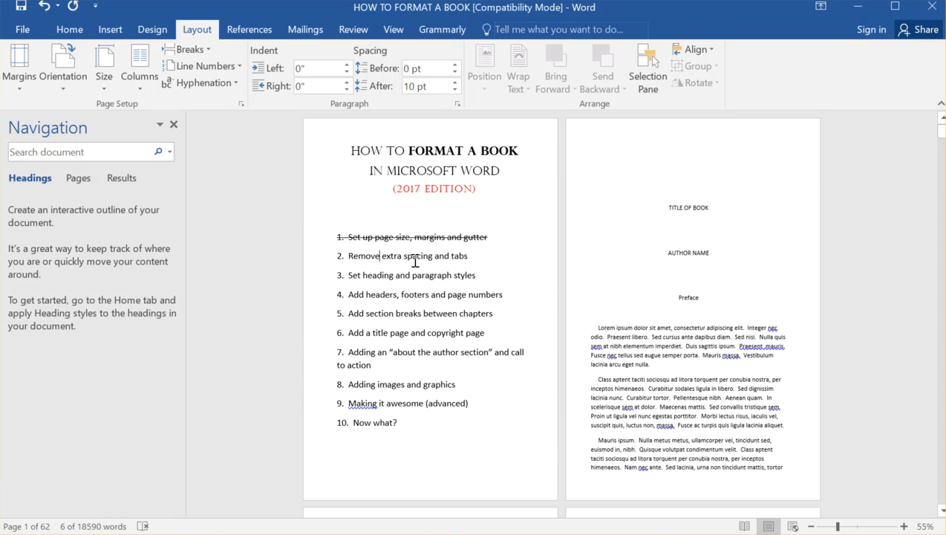
{"action": "left_click", "coordinate": [393, 29]}
{"action": "left_click", "coordinate": [289, 68]}
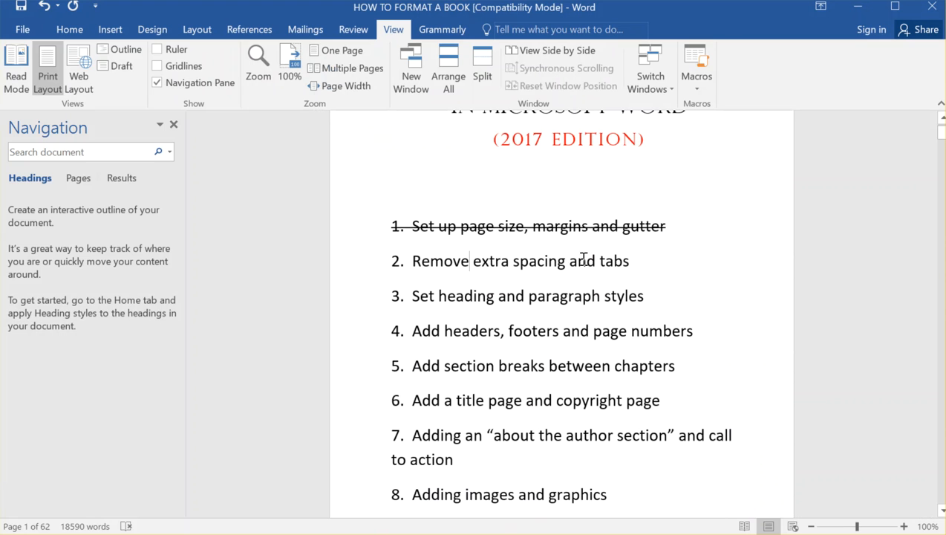
{"action": "left_click", "coordinate": [638, 262]}
Examine the spaces indenting the first Preface paragraph and the gap between the first two paragraphs.
{"action": "scroll", "coordinate": [591, 238], "scroll_direction": "down", "scroll_amount": 15}
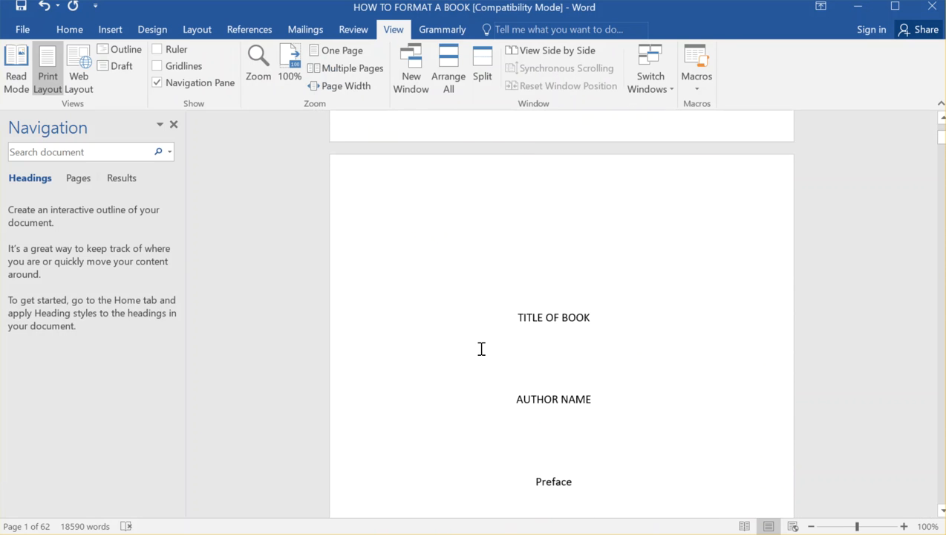
{"action": "scroll", "coordinate": [420, 332], "scroll_direction": "up", "scroll_amount": 3}
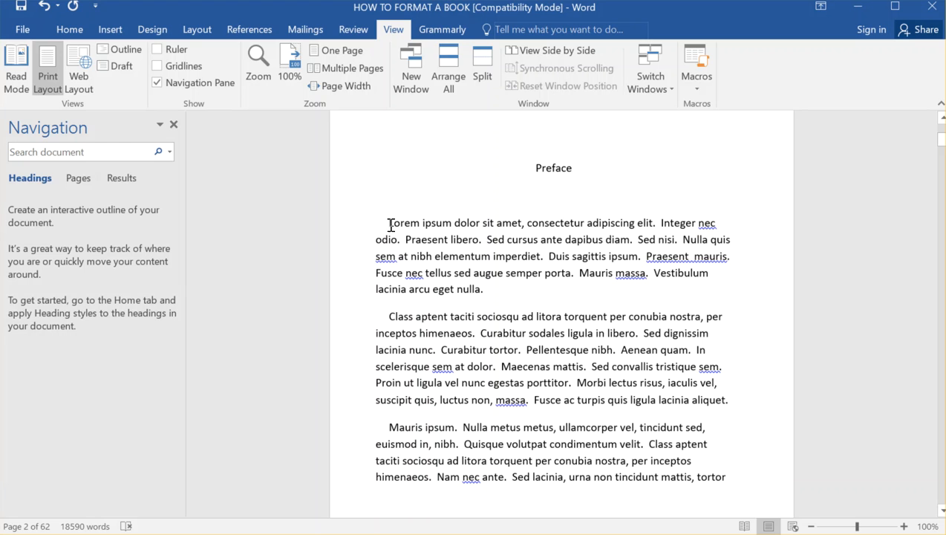
{"action": "left_click_drag", "start_coordinate": [366, 224], "coordinate": [392, 228]}
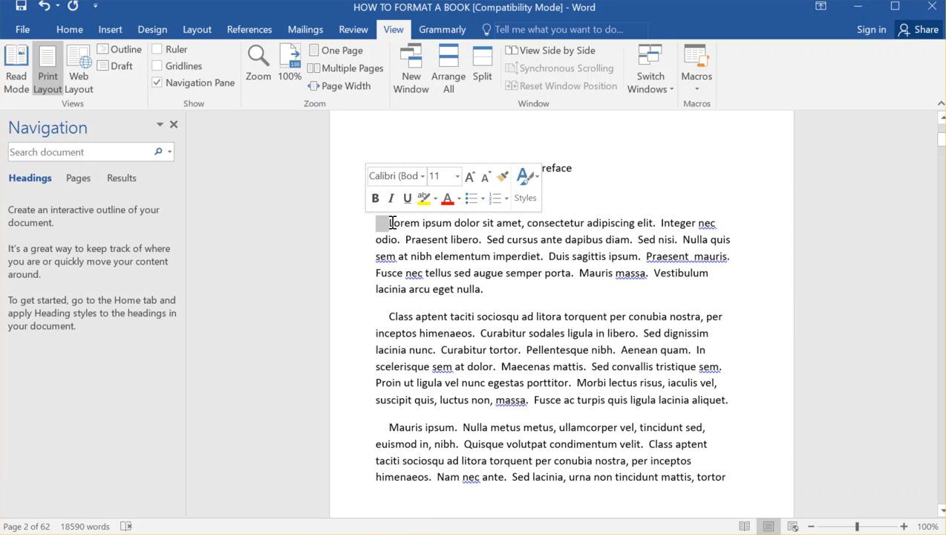
{"action": "left_click", "coordinate": [388, 225]}
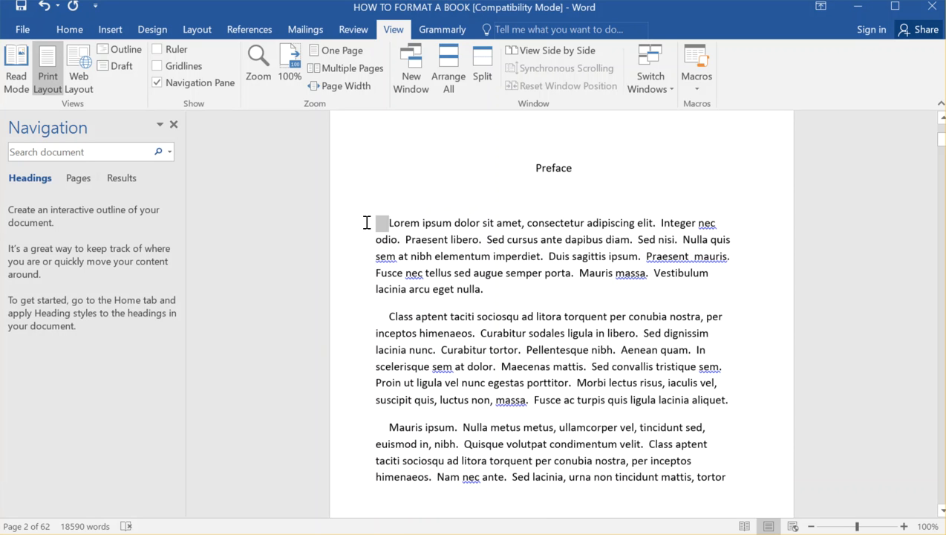
{"action": "left_click_drag", "start_coordinate": [366, 223], "coordinate": [373, 234]}
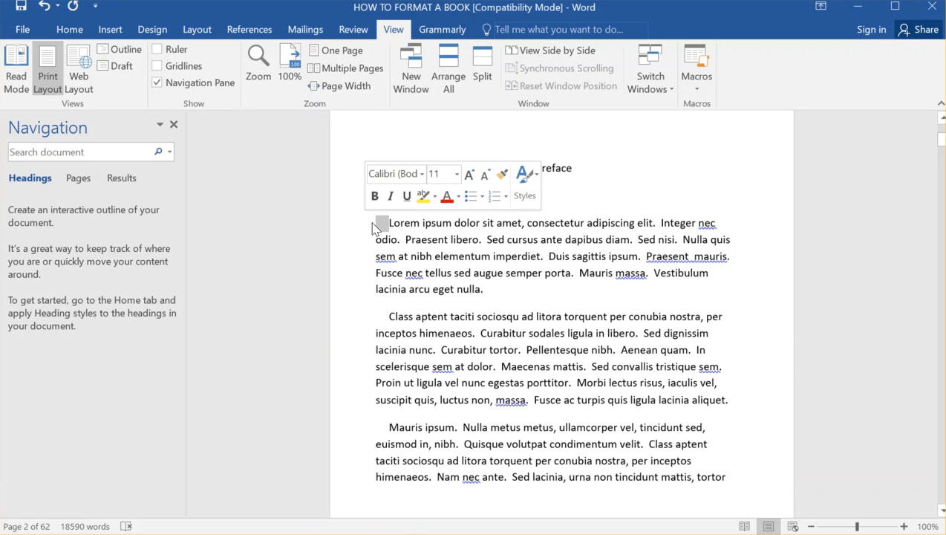
{"action": "left_click", "coordinate": [391, 229]}
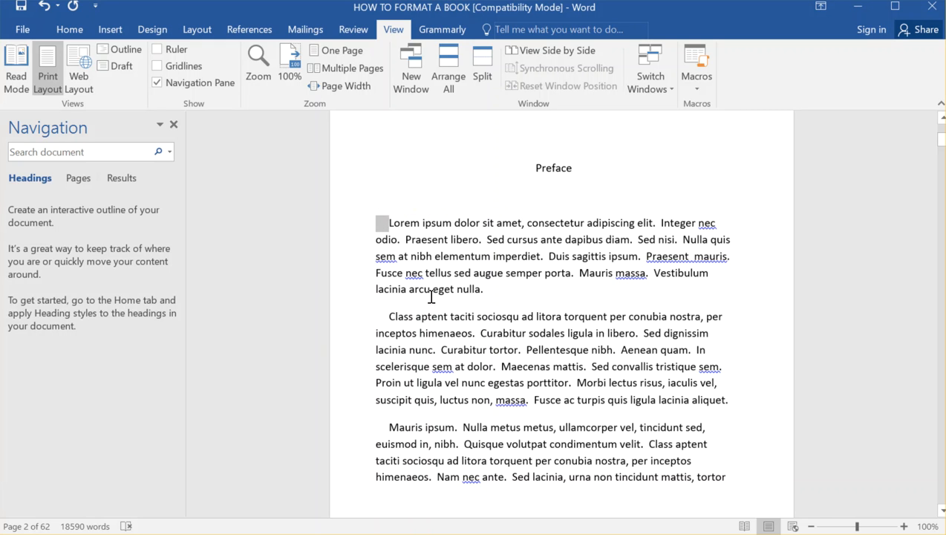
{"action": "left_click_drag", "start_coordinate": [484, 291], "coordinate": [380, 301]}
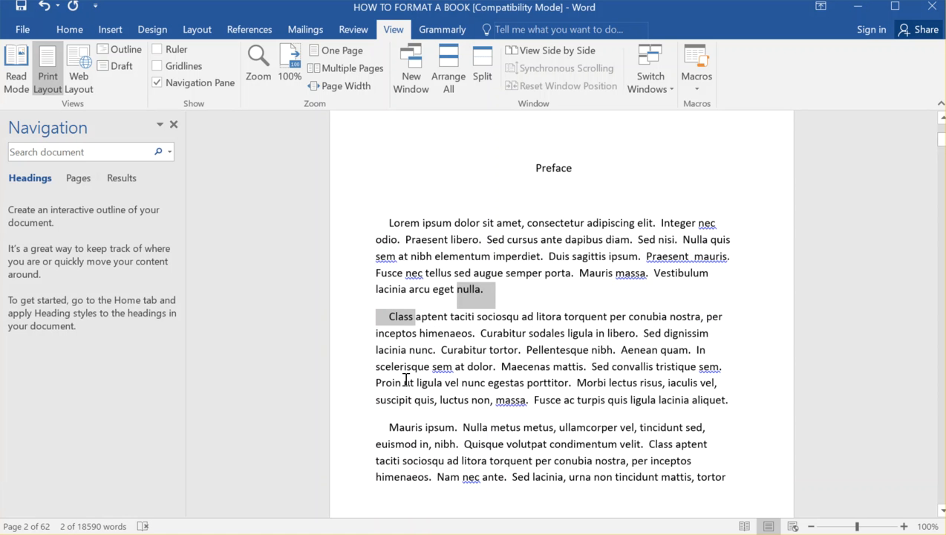
Insert a blank line with a tab indent after the first Preface paragraph, ending in "lacinia arcu eget nulla.".
{"action": "scroll", "coordinate": [405, 375], "scroll_direction": "down", "scroll_amount": 2}
{"action": "scroll", "coordinate": [407, 380], "scroll_direction": "up", "scroll_amount": 15}
{"action": "scroll", "coordinate": [433, 342], "scroll_direction": "up", "scroll_amount": 2}
{"action": "scroll", "coordinate": [633, 323], "scroll_direction": "down", "scroll_amount": 15}
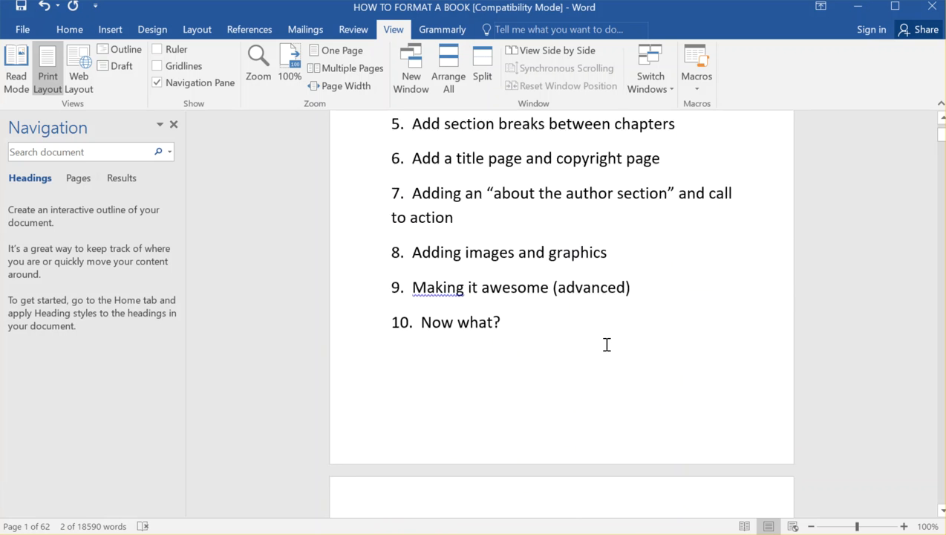
{"action": "left_click", "coordinate": [519, 305]}
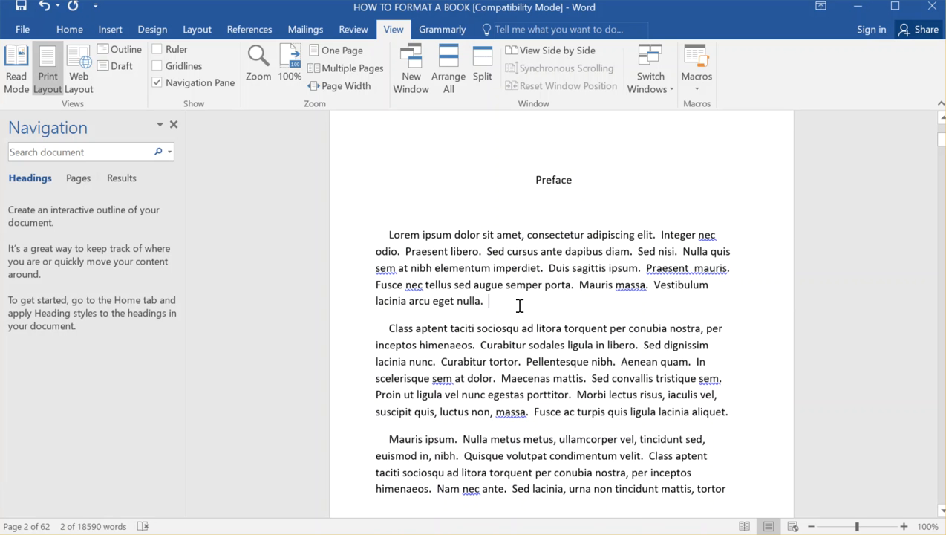
{"action": "key", "text": "Return"}
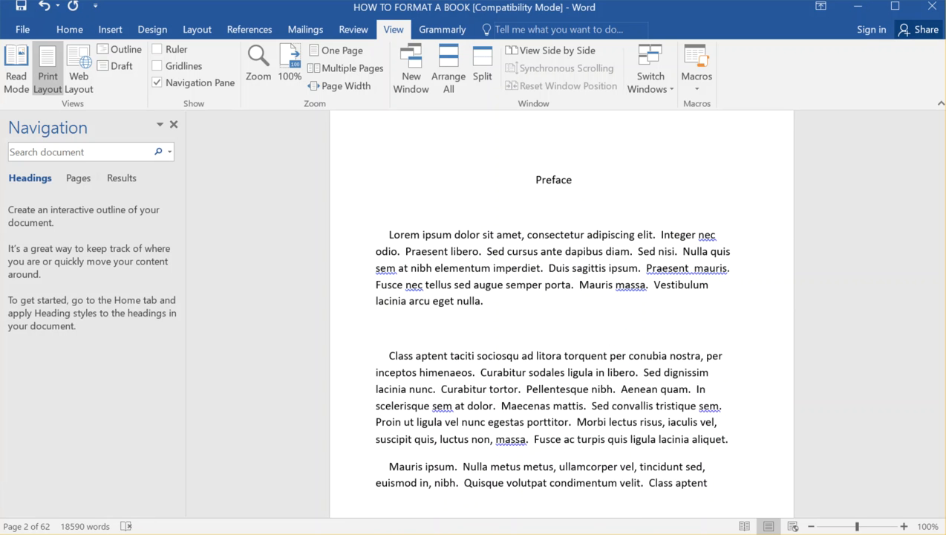
{"action": "left_click_drag", "start_coordinate": [429, 321], "coordinate": [380, 328]}
{"action": "left_click", "coordinate": [418, 335]}
{"action": "left_click", "coordinate": [346, 333]}
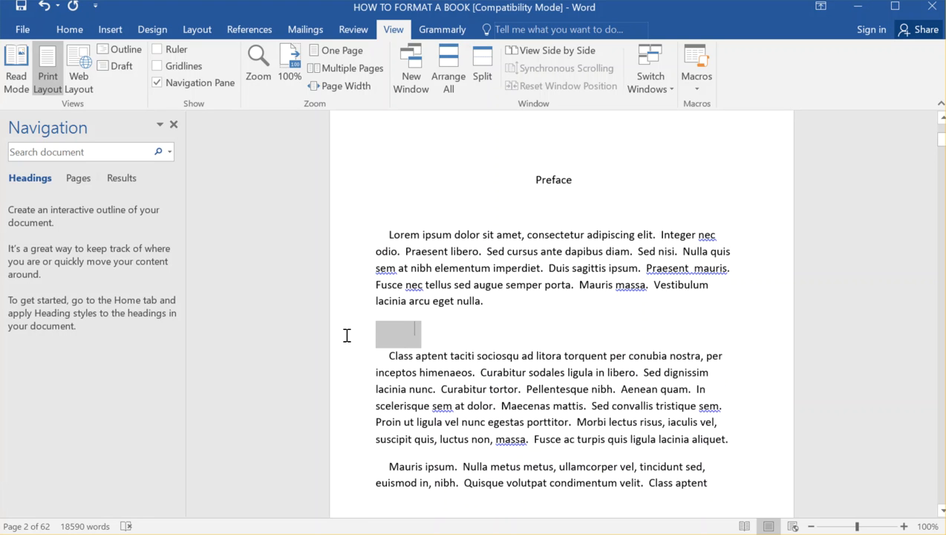
{"action": "left_click", "coordinate": [461, 344]}
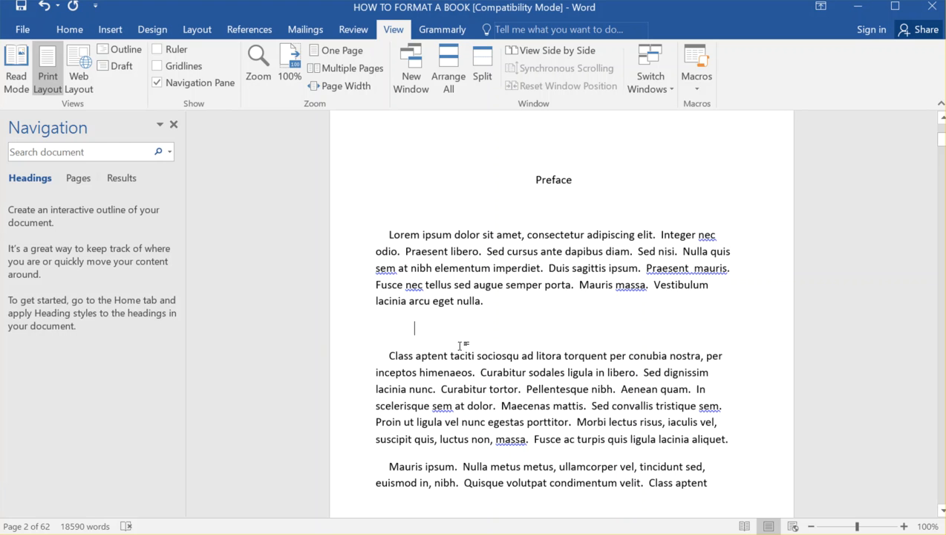
Check the line and paragraph spacing options for the blank line without changing them.
{"action": "left_click", "coordinate": [152, 30]}
{"action": "left_click", "coordinate": [194, 31]}
{"action": "left_click", "coordinate": [70, 30]}
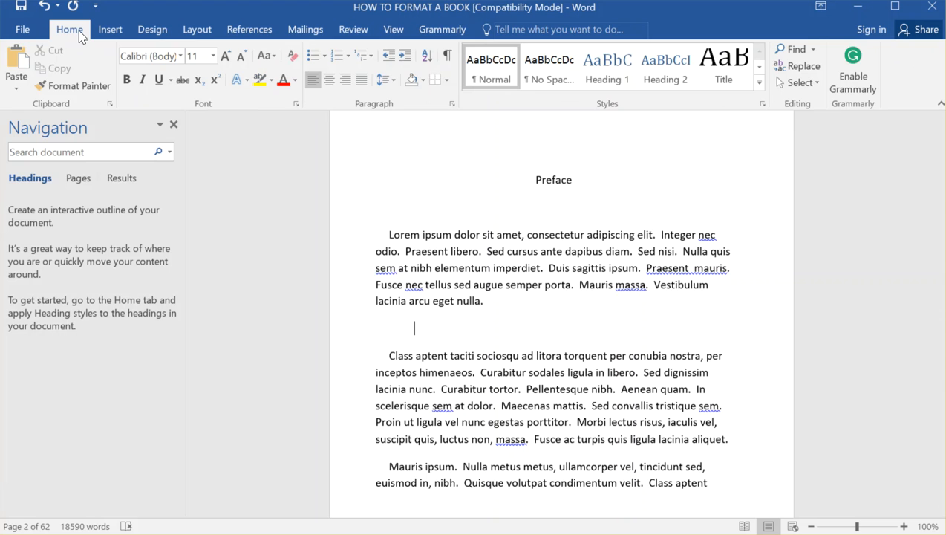
{"action": "left_click", "coordinate": [388, 80]}
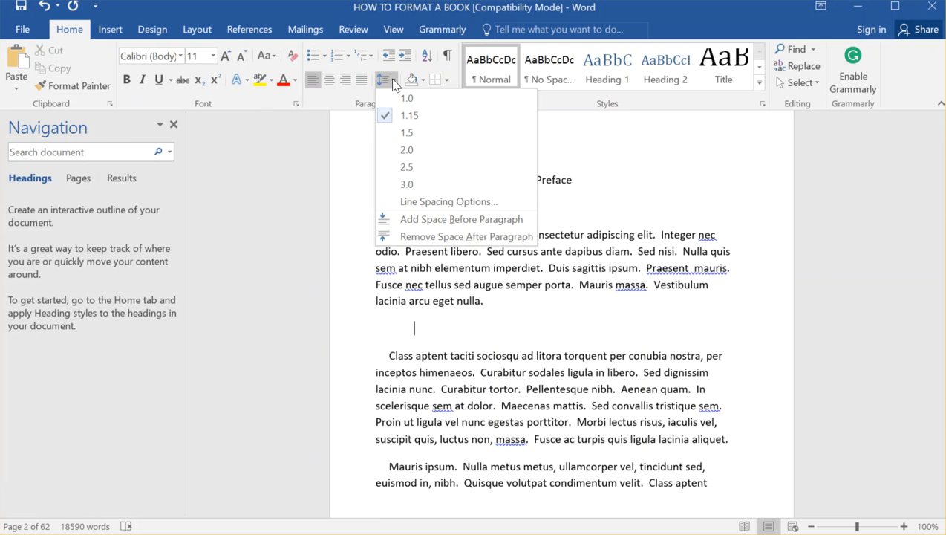
{"action": "left_click", "coordinate": [391, 82]}
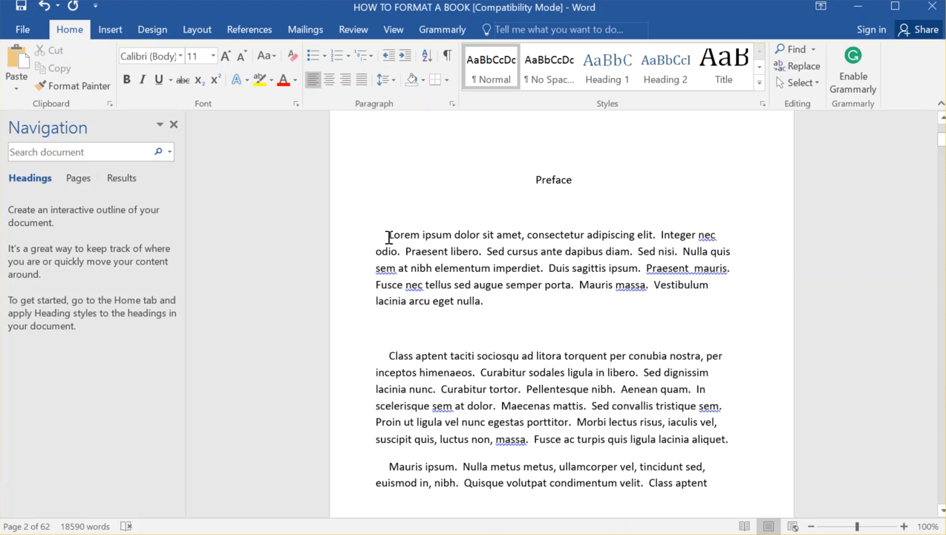
Compare the space indent of the first Preface paragraph with the tab on the blank line by selecting each.
{"action": "left_click_drag", "start_coordinate": [389, 236], "coordinate": [366, 237]}
{"action": "left_click", "coordinate": [413, 348]}
{"action": "left_click_drag", "start_coordinate": [410, 332], "coordinate": [375, 331]}
{"action": "left_click_drag", "start_coordinate": [388, 233], "coordinate": [371, 235]}
{"action": "left_click", "coordinate": [441, 276]}
{"action": "left_click_drag", "start_coordinate": [388, 236], "coordinate": [353, 234]}
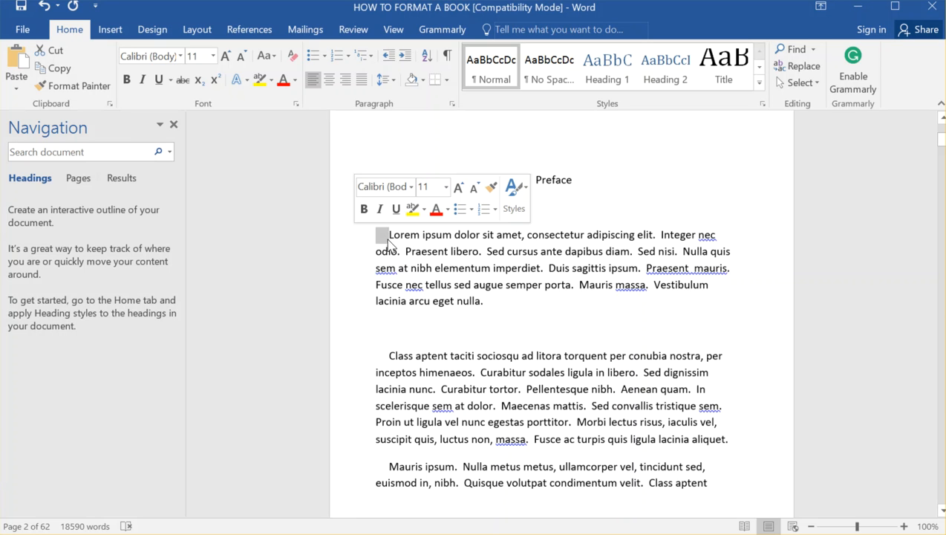
{"action": "left_click", "coordinate": [392, 236]}
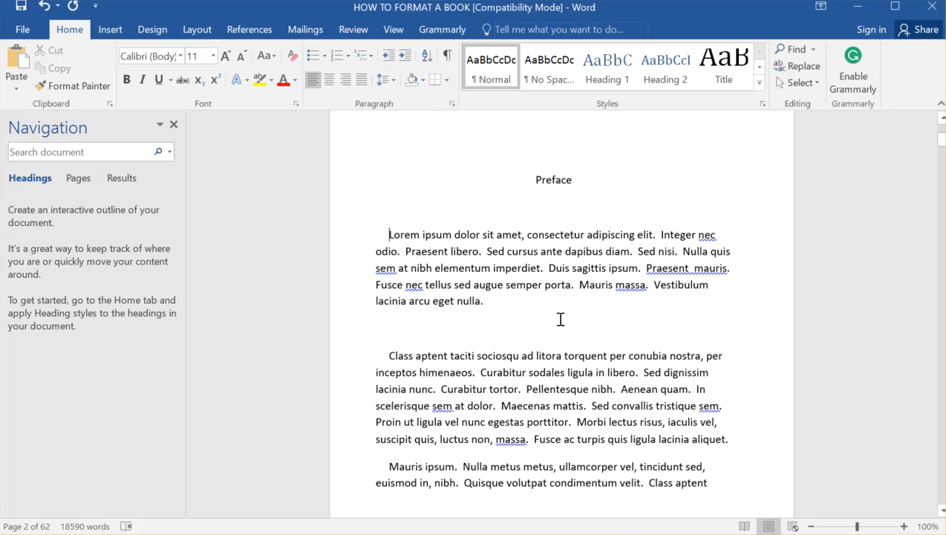
{"action": "left_click", "coordinate": [520, 300]}
Set up a find and replace that searches for the paragraph-indent spaces from the Preface and replaces them with nothing.
{"action": "left_click_drag", "start_coordinate": [391, 234], "coordinate": [359, 235]}
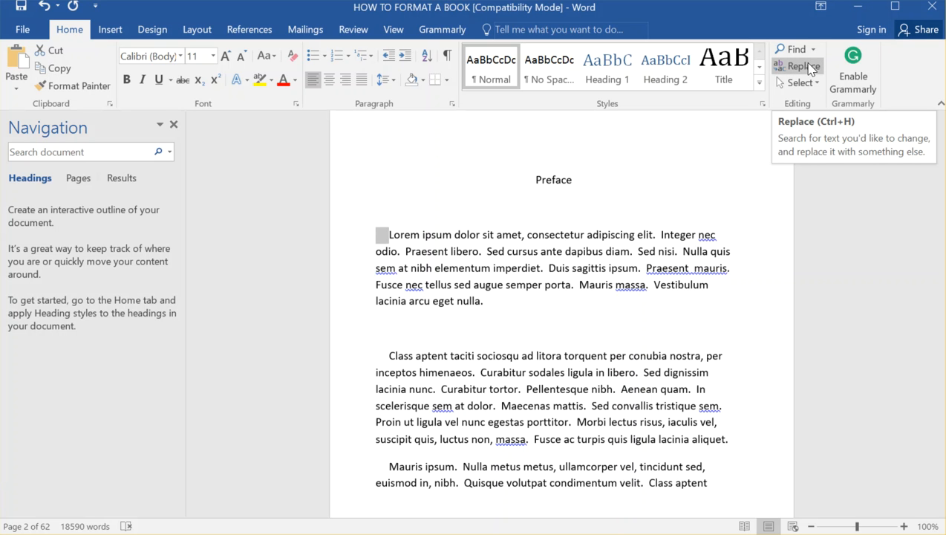
{"action": "left_click", "coordinate": [810, 69]}
{"action": "left_click_drag", "start_coordinate": [335, 42], "coordinate": [737, 116]}
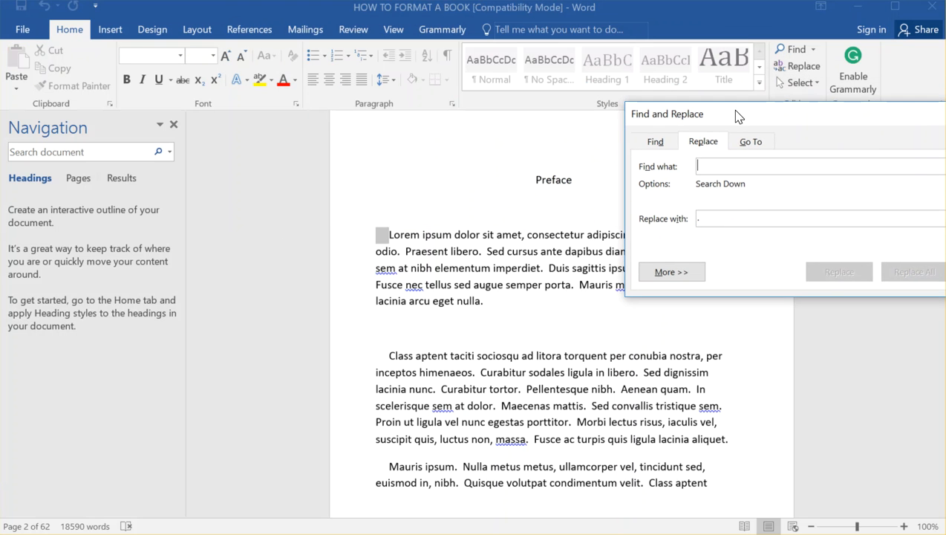
{"action": "left_click", "coordinate": [394, 357]}
{"action": "double_click", "coordinate": [382, 359]}
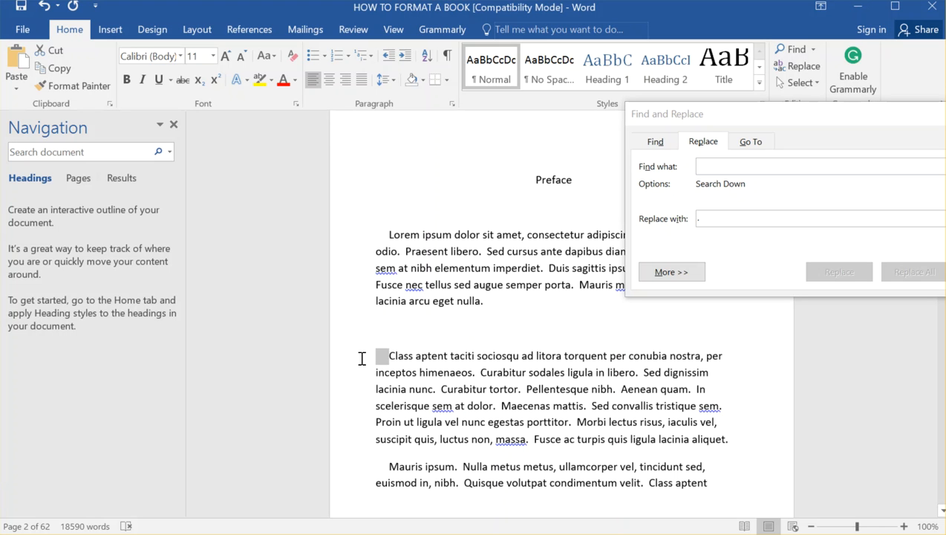
{"action": "left_click", "coordinate": [713, 164]}
{"action": "key", "text": "Tab"}
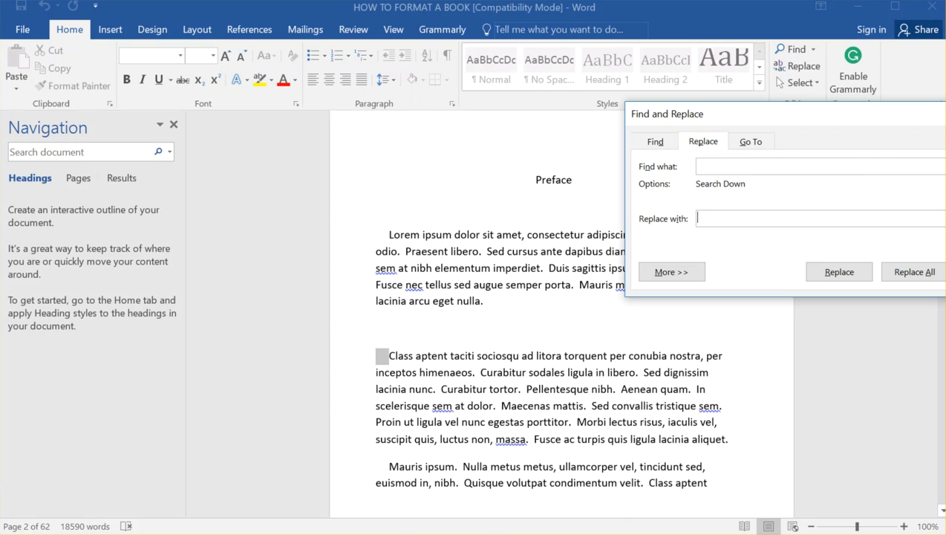
Replace all occurrences of the indent spaces throughout the document, continuing from the beginning, and close Find and Replace.
{"action": "left_click_drag", "start_coordinate": [812, 117], "coordinate": [651, 107]}
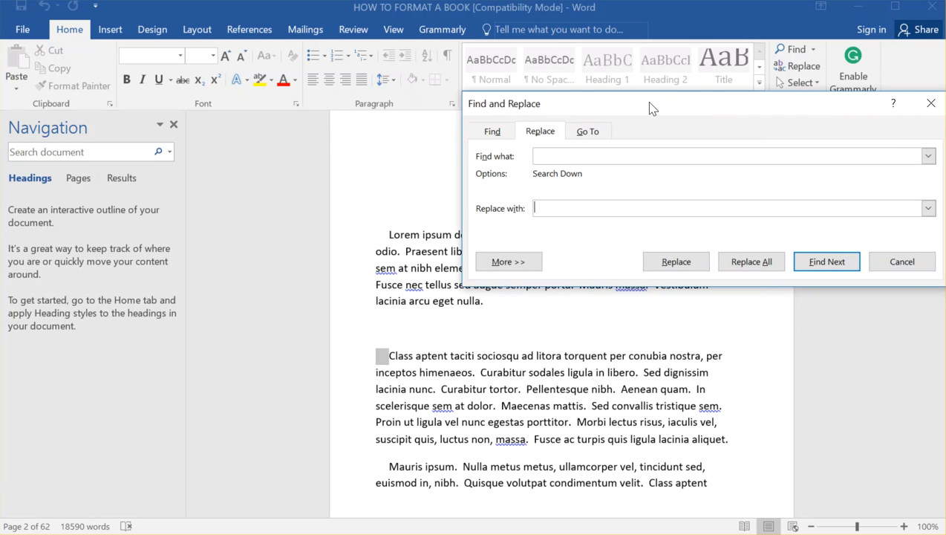
{"action": "left_click", "coordinate": [731, 262]}
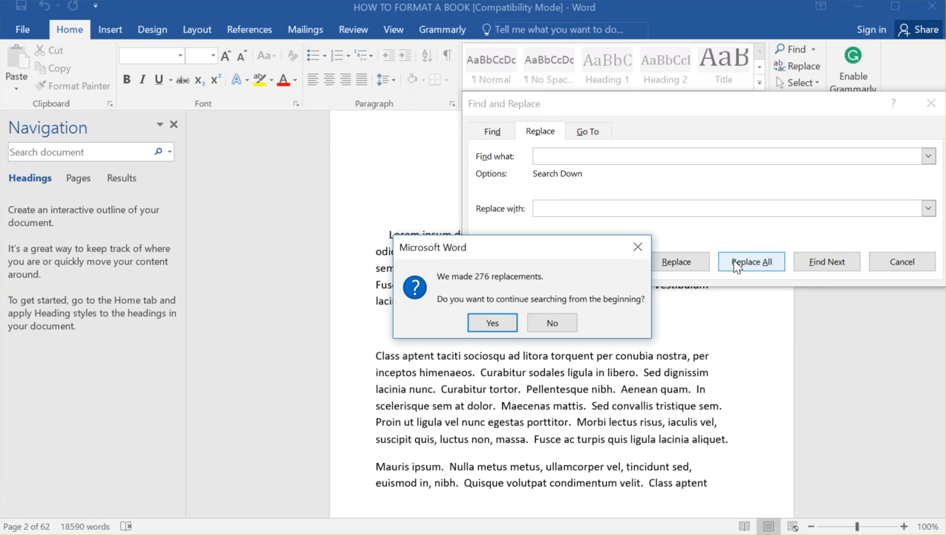
{"action": "left_click", "coordinate": [492, 322]}
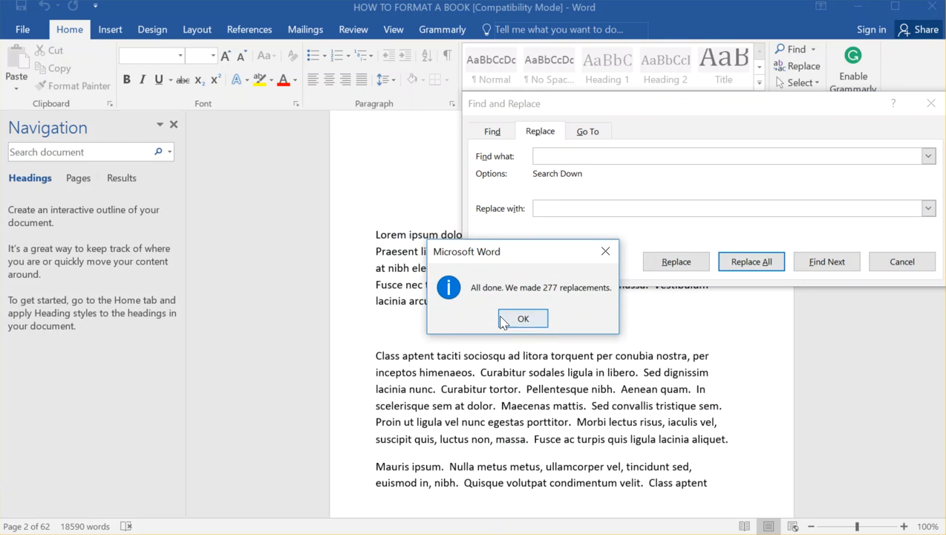
{"action": "left_click", "coordinate": [542, 326]}
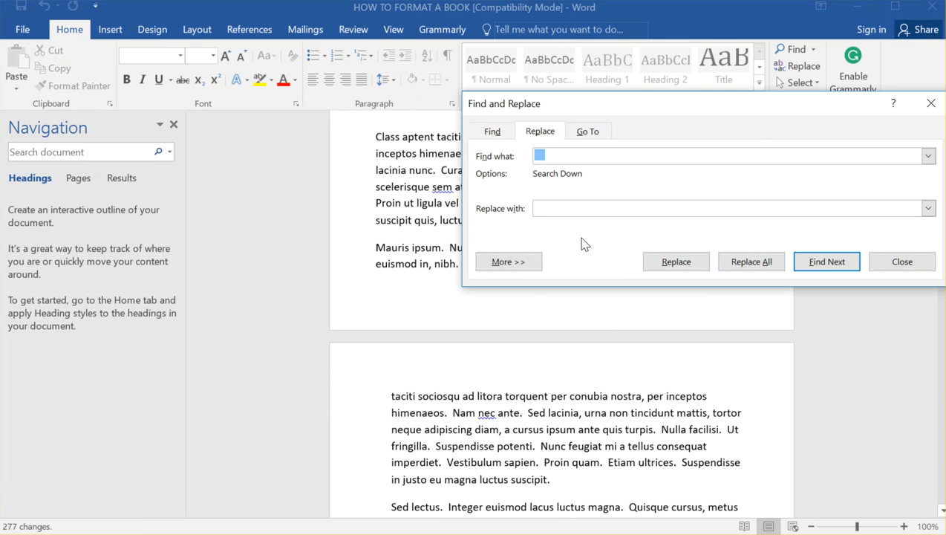
{"action": "left_click", "coordinate": [930, 103]}
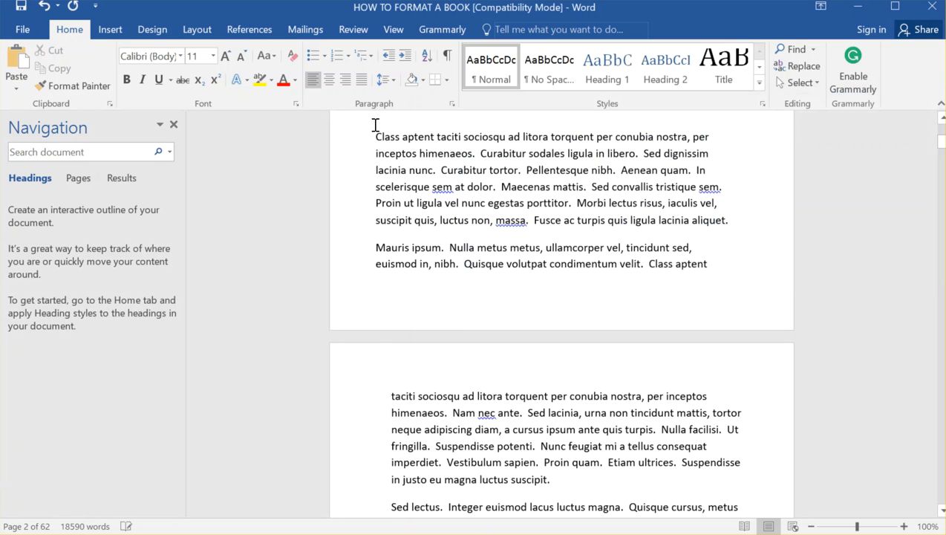
Examine the paragraph starts and the spacing between paragraphs on the Preface pages, and return to the checklist.
{"action": "scroll", "coordinate": [382, 343], "scroll_direction": "down", "scroll_amount": 5}
{"action": "left_click_drag", "start_coordinate": [391, 273], "coordinate": [503, 349]}
{"action": "left_click", "coordinate": [394, 301]}
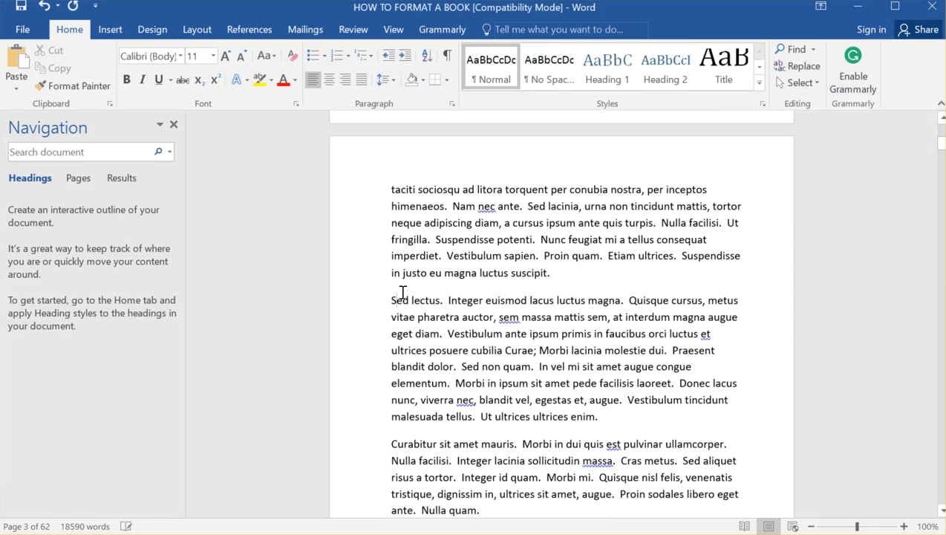
{"action": "scroll", "coordinate": [421, 312], "scroll_direction": "down", "scroll_amount": 3}
{"action": "scroll", "coordinate": [430, 327], "scroll_direction": "up", "scroll_amount": 4}
{"action": "left_click_drag", "start_coordinate": [559, 323], "coordinate": [554, 375]}
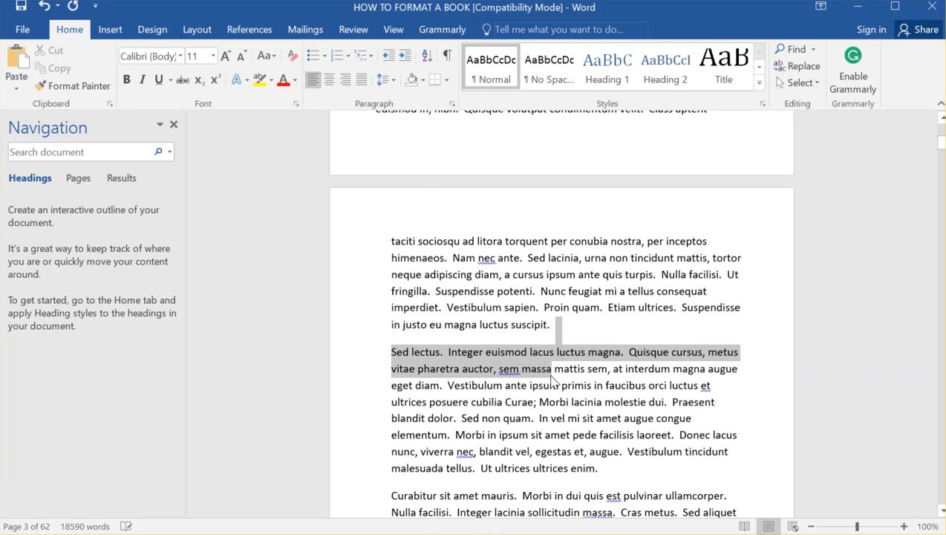
{"action": "left_click", "coordinate": [498, 351]}
{"action": "scroll", "coordinate": [416, 339], "scroll_direction": "up", "scroll_amount": 7}
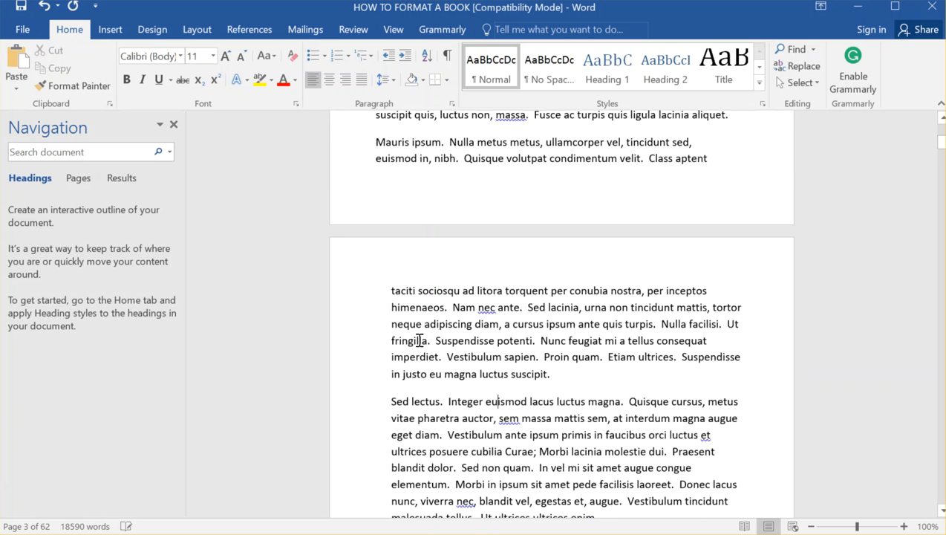
{"action": "scroll", "coordinate": [421, 339], "scroll_direction": "up", "scroll_amount": 12}
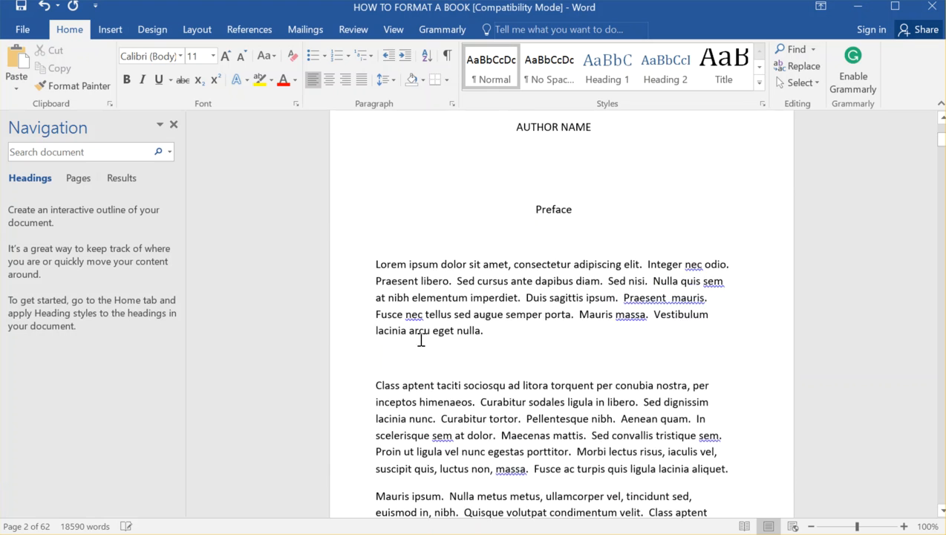
{"action": "scroll", "coordinate": [424, 342], "scroll_direction": "down", "scroll_amount": 2}
{"action": "scroll", "coordinate": [426, 340], "scroll_direction": "up", "scroll_amount": 7}
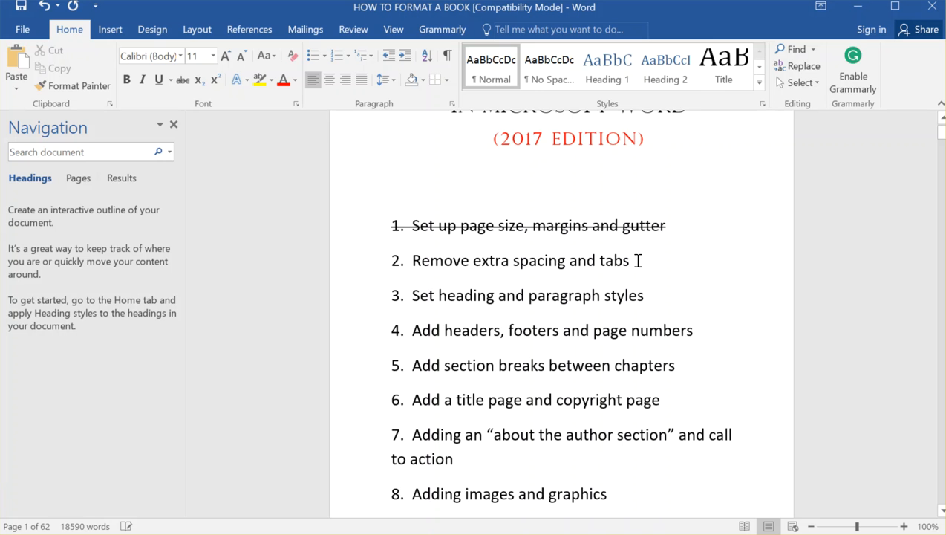
Add a tab indent to the first three Preface paragraphs, beginning "Lorem ipsum", "Class aptent" and "Mauris ipsum".
{"action": "scroll", "coordinate": [483, 310], "scroll_direction": "down", "scroll_amount": 15}
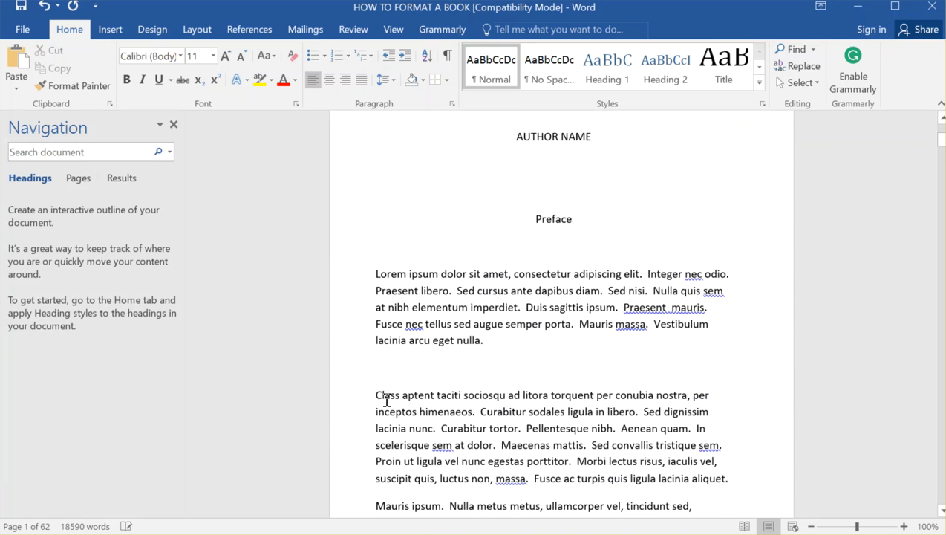
{"action": "key", "text": "Tab"}
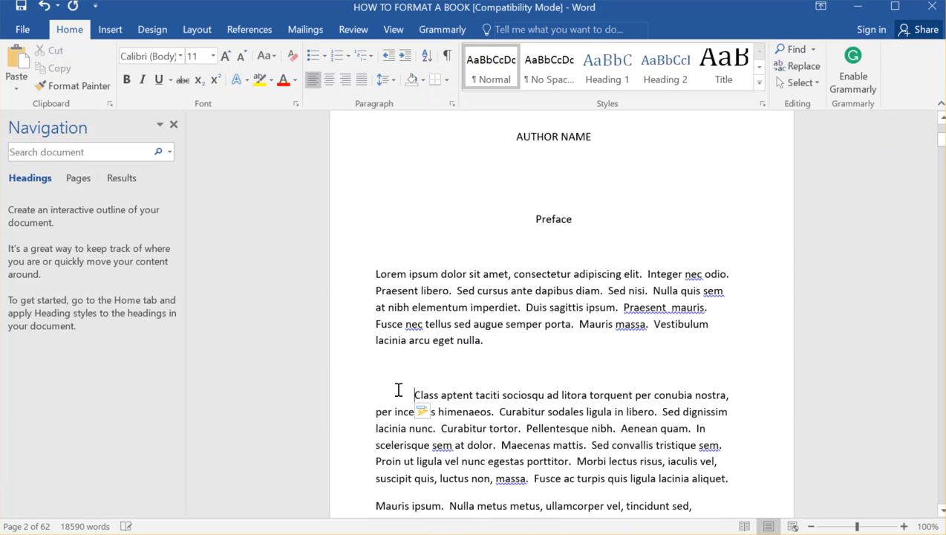
{"action": "left_click", "coordinate": [375, 274]}
{"action": "key", "text": "Tab"}
{"action": "scroll", "coordinate": [398, 341], "scroll_direction": "down", "scroll_amount": 2}
{"action": "scroll", "coordinate": [397, 341], "scroll_direction": "down", "scroll_amount": 3}
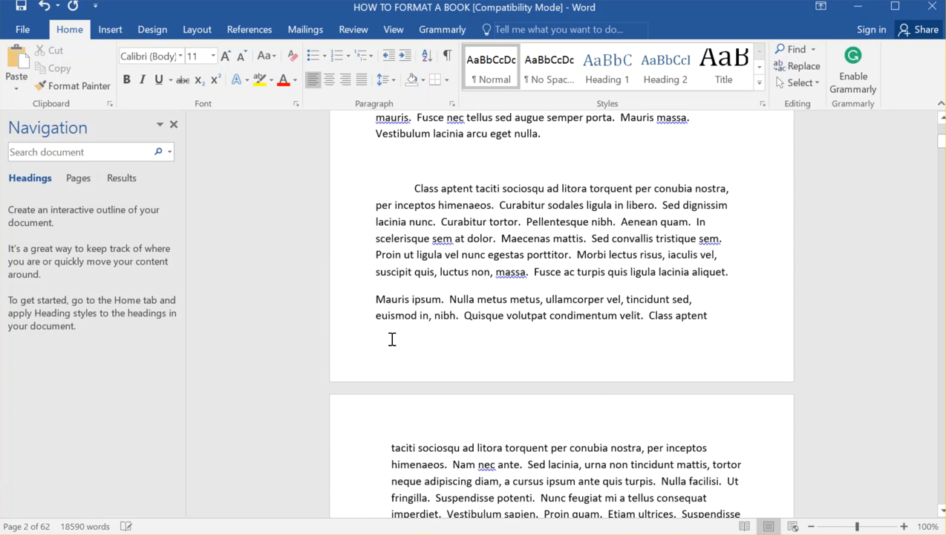
{"action": "left_click", "coordinate": [375, 298]}
{"action": "key", "text": "Tab"}
{"action": "left_click", "coordinate": [411, 189]}
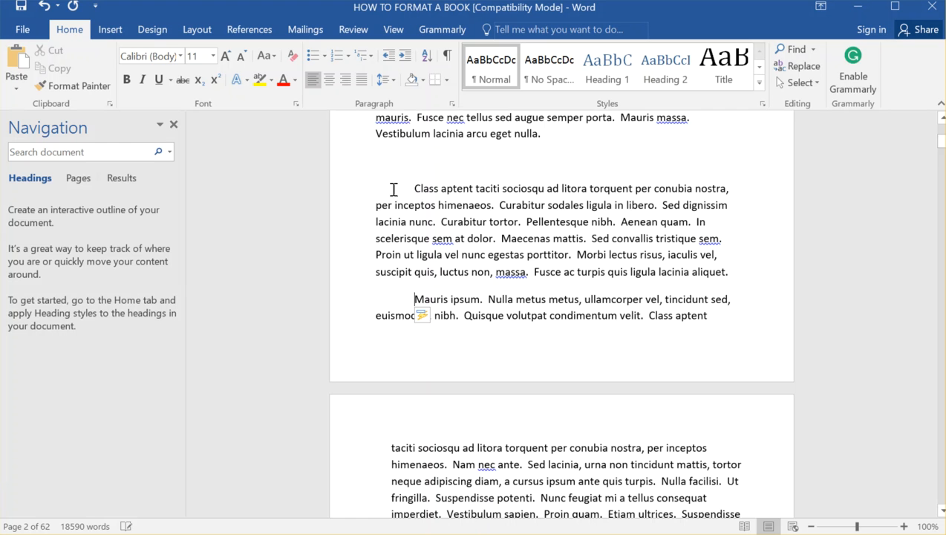
Set up a find and replace that searches for tab characters (^t) and replaces them with nothing.
{"action": "left_click", "coordinate": [798, 66]}
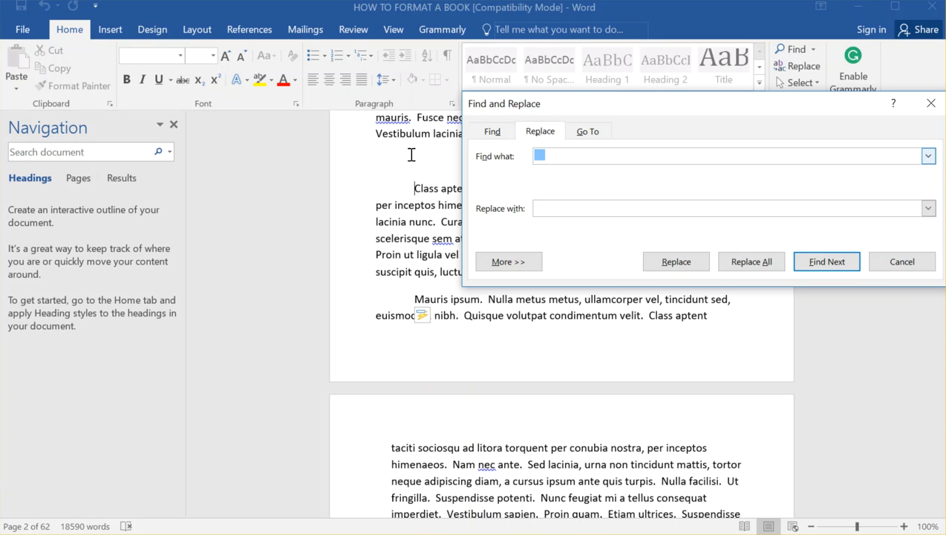
{"action": "type", "text": "^t"}
{"action": "left_click_drag", "start_coordinate": [522, 154], "coordinate": [445, 158]}
{"action": "left_click", "coordinate": [568, 156]}
{"action": "left_click", "coordinate": [585, 207]}
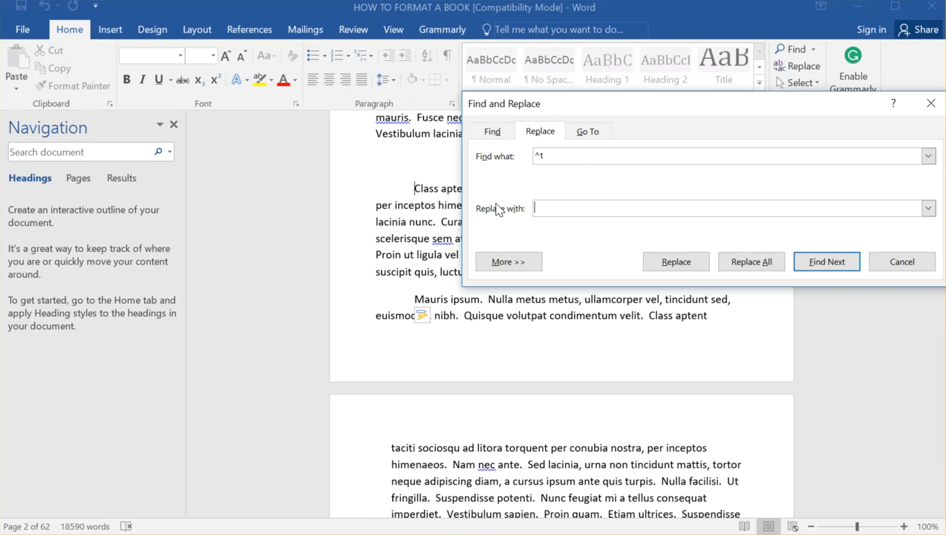
Replace all tab characters throughout the document, repeat the replacement once more, and close Find and Replace.
{"action": "left_click", "coordinate": [767, 267]}
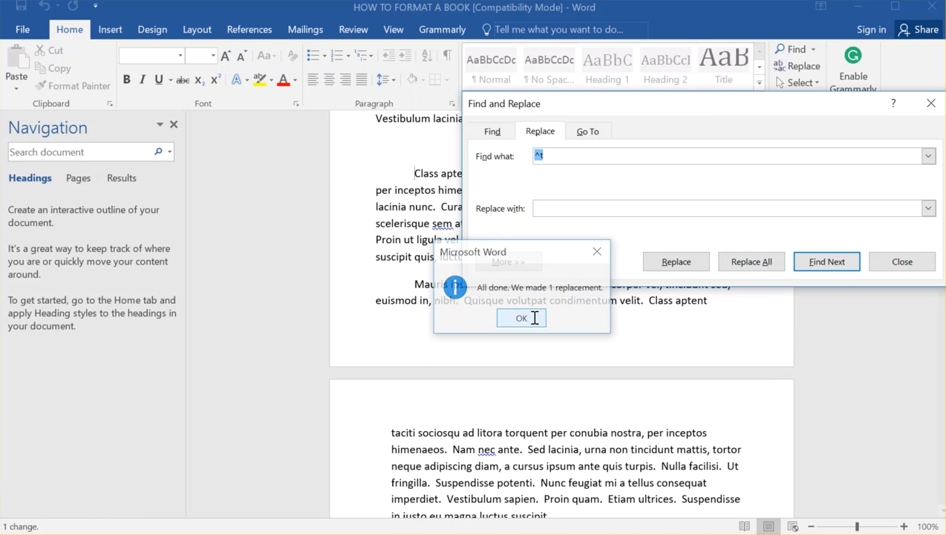
{"action": "left_click", "coordinate": [538, 319]}
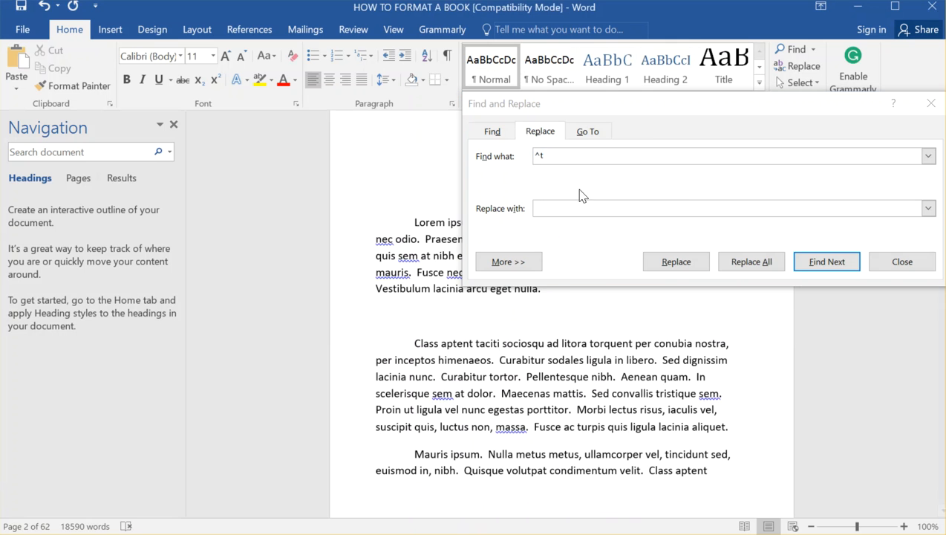
{"action": "left_click", "coordinate": [748, 261]}
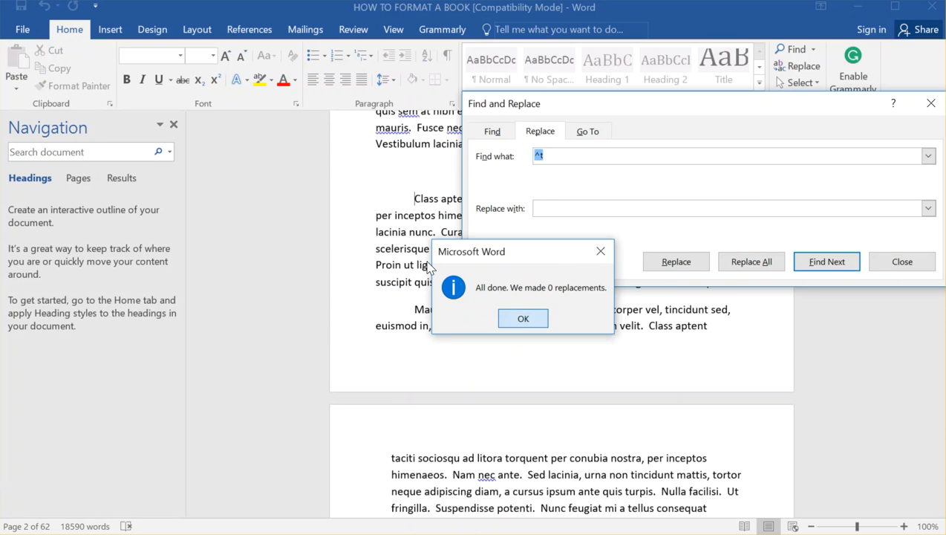
{"action": "left_click", "coordinate": [513, 321]}
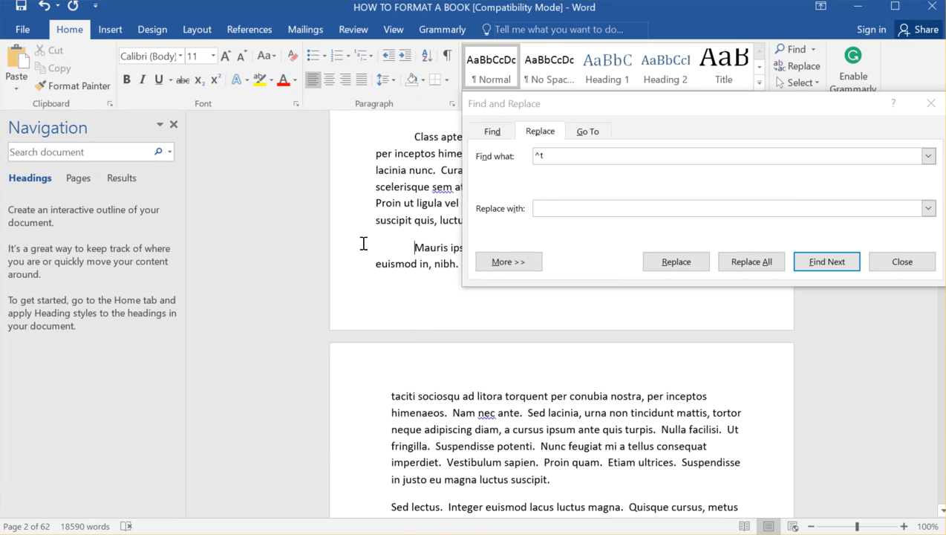
{"action": "left_click", "coordinate": [930, 103]}
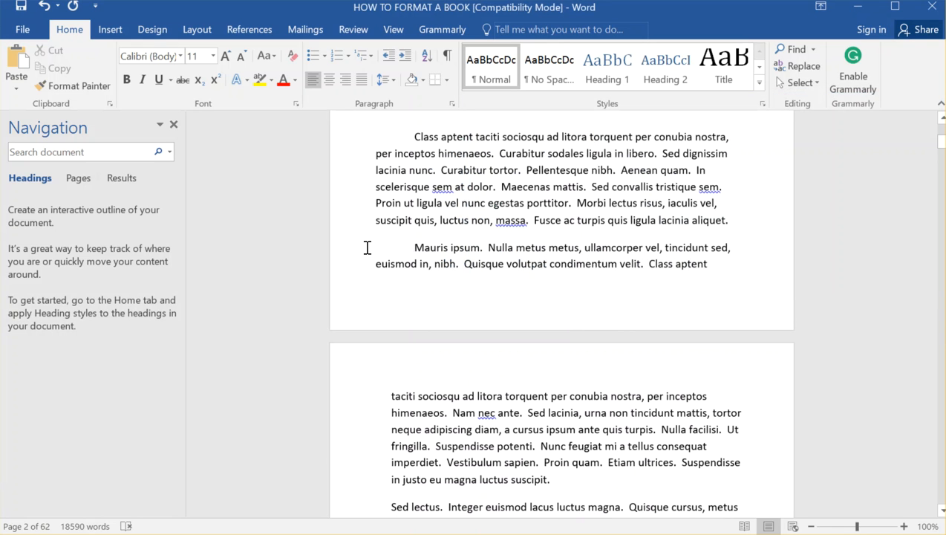
Remove the blank line between the first two Preface paragraphs, keeping the indent before "Class aptent".
{"action": "left_click_drag", "start_coordinate": [416, 247], "coordinate": [363, 249]}
{"action": "left_click", "coordinate": [416, 249]}
{"action": "scroll", "coordinate": [388, 228], "scroll_direction": "up", "scroll_amount": 2}
{"action": "scroll", "coordinate": [388, 228], "scroll_direction": "up", "scroll_amount": 2}
{"action": "left_click", "coordinate": [409, 175]}
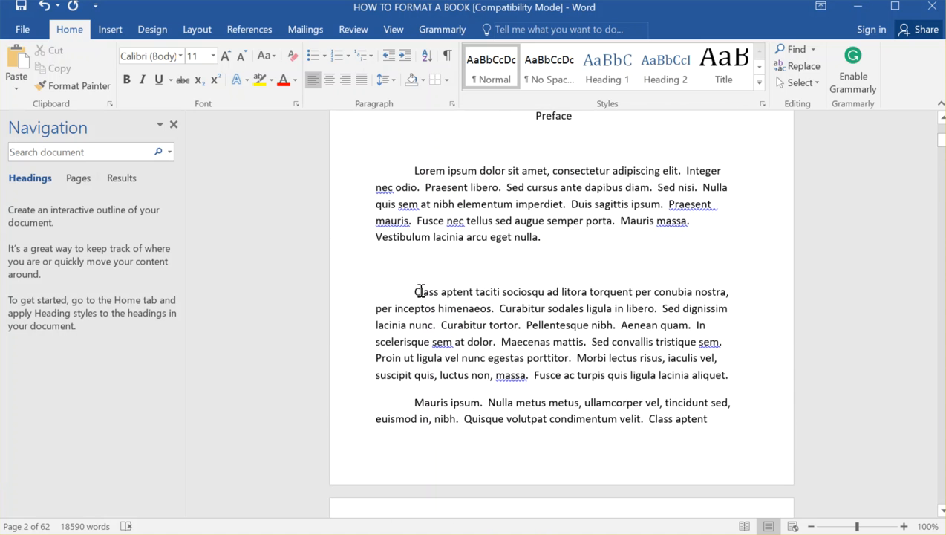
{"action": "left_click_drag", "start_coordinate": [376, 288], "coordinate": [359, 247]}
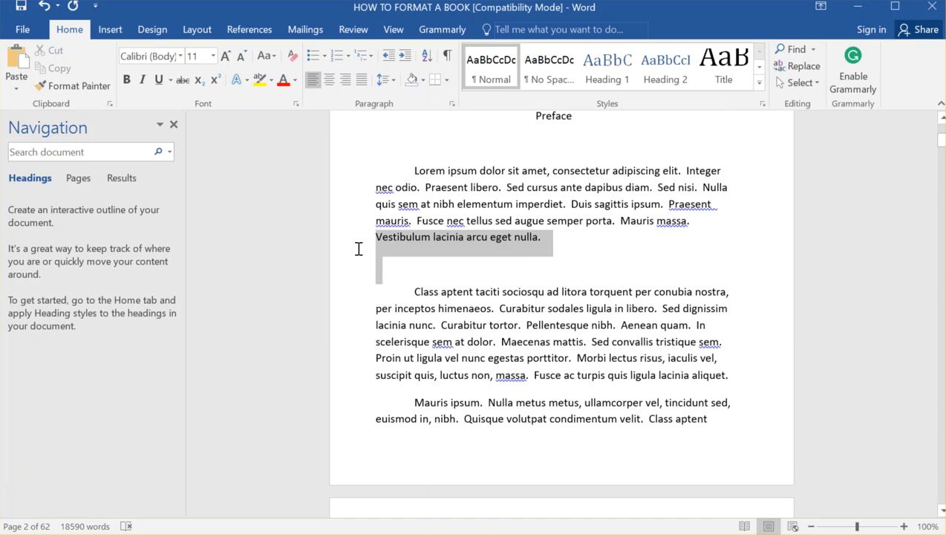
{"action": "left_click", "coordinate": [415, 293]}
{"action": "key", "text": "BackSpace"}
{"action": "key", "text": "BackSpace"}
{"action": "key", "text": "BackSpace"}
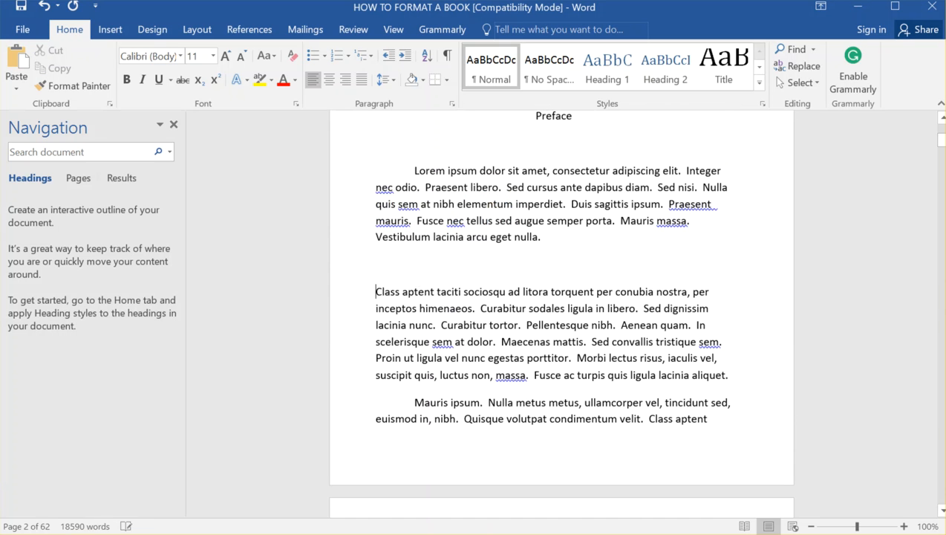
{"action": "key", "text": "Return"}
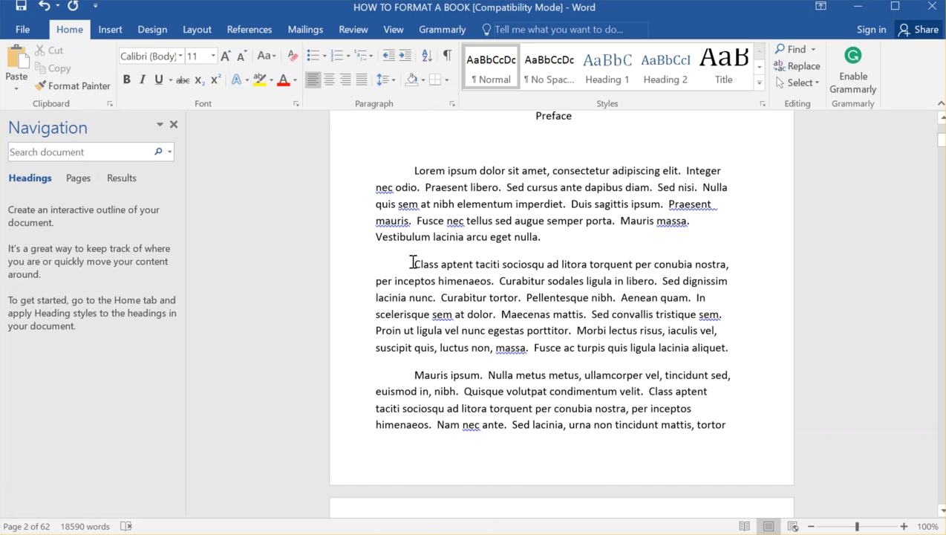
{"action": "left_click", "coordinate": [798, 66]}
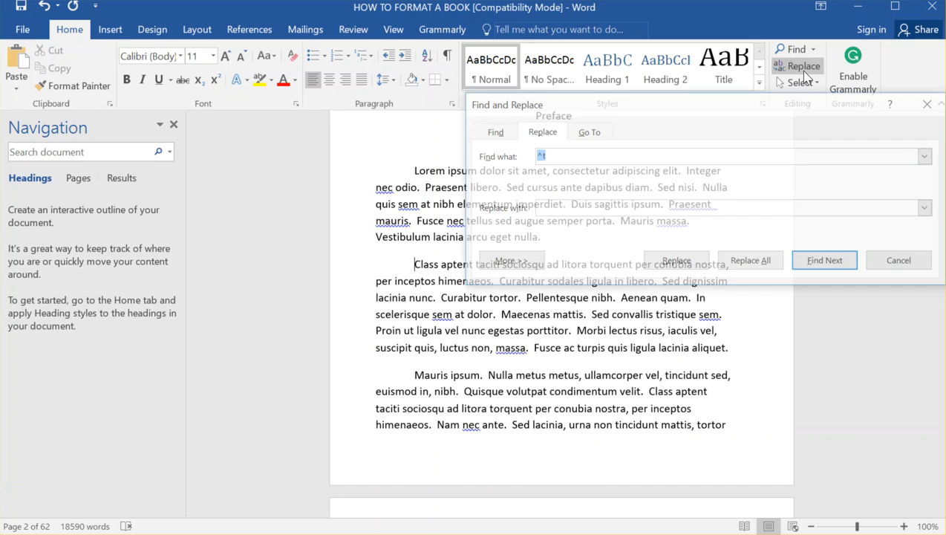
{"action": "left_click", "coordinate": [536, 156]}
{"action": "left_click", "coordinate": [578, 206]}
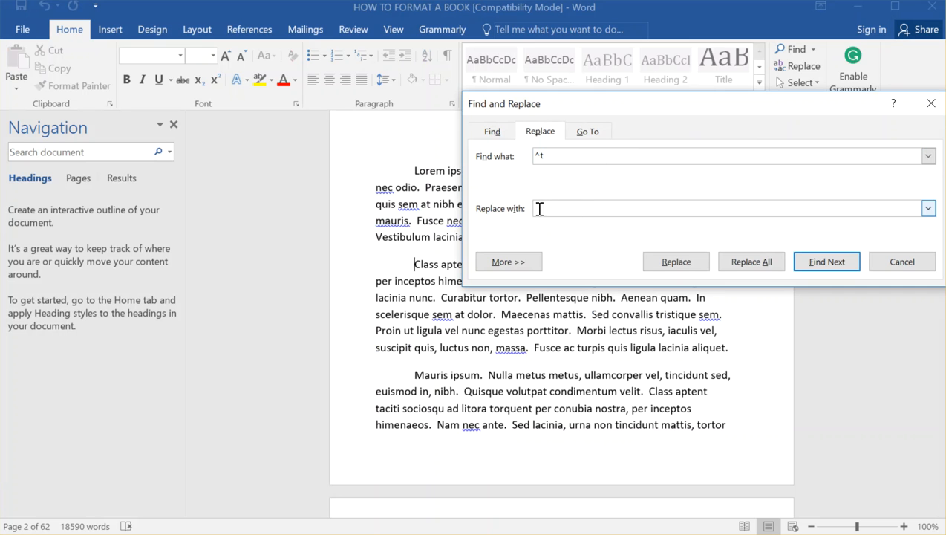
{"action": "left_click", "coordinate": [930, 103]}
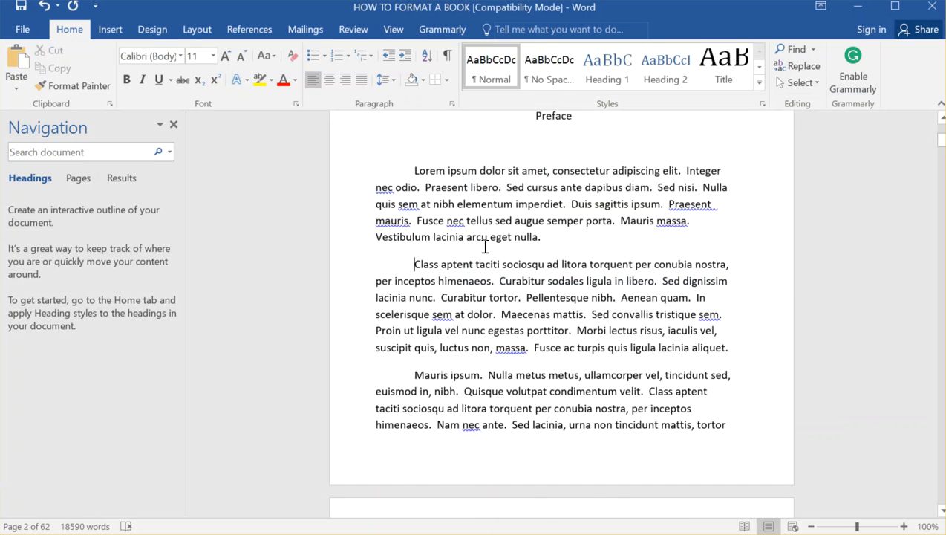
Remove the indents by hand from the three Preface paragraphs beginning "Lorem ipsum", "Class aptent" and "Mauris ipsum".
{"action": "scroll", "coordinate": [485, 245], "scroll_direction": "up", "scroll_amount": 3}
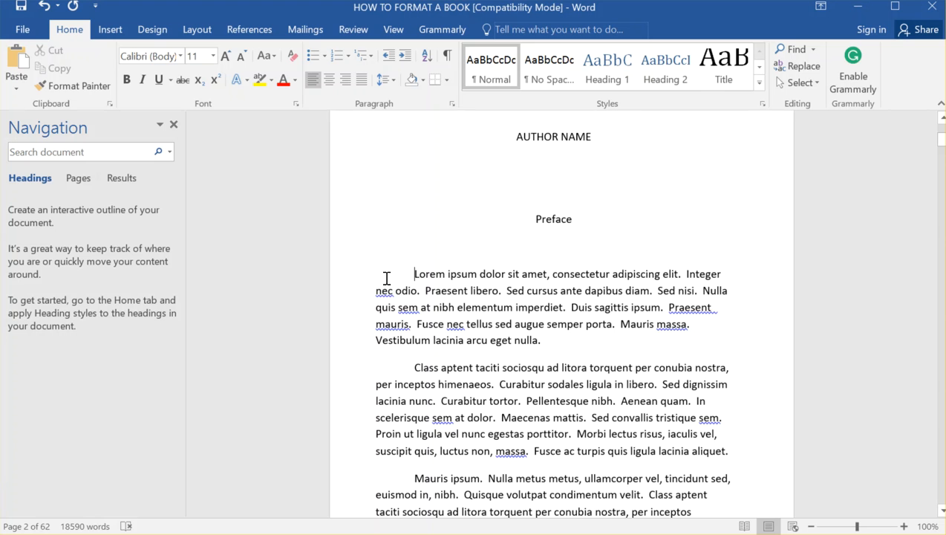
{"action": "key", "text": "BackSpace"}
{"action": "left_click", "coordinate": [412, 367]}
{"action": "key", "text": "BackSpace"}
{"action": "left_click", "coordinate": [413, 478]}
{"action": "key", "text": "BackSpace"}
{"action": "scroll", "coordinate": [416, 430], "scroll_direction": "down", "scroll_amount": 3}
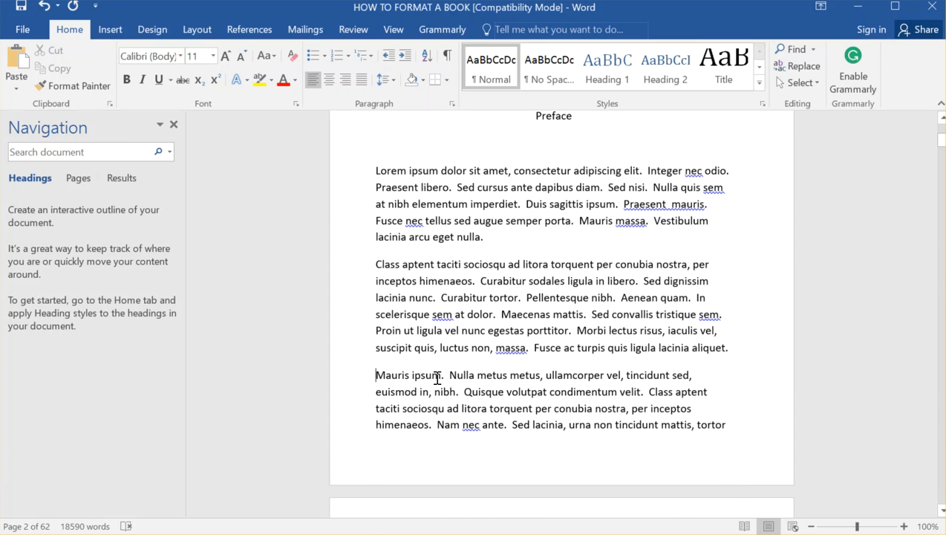
Set the spacing after the "Mauris ipsum" paragraph to 0 pt in its line spacing options.
{"action": "left_click", "coordinate": [391, 81]}
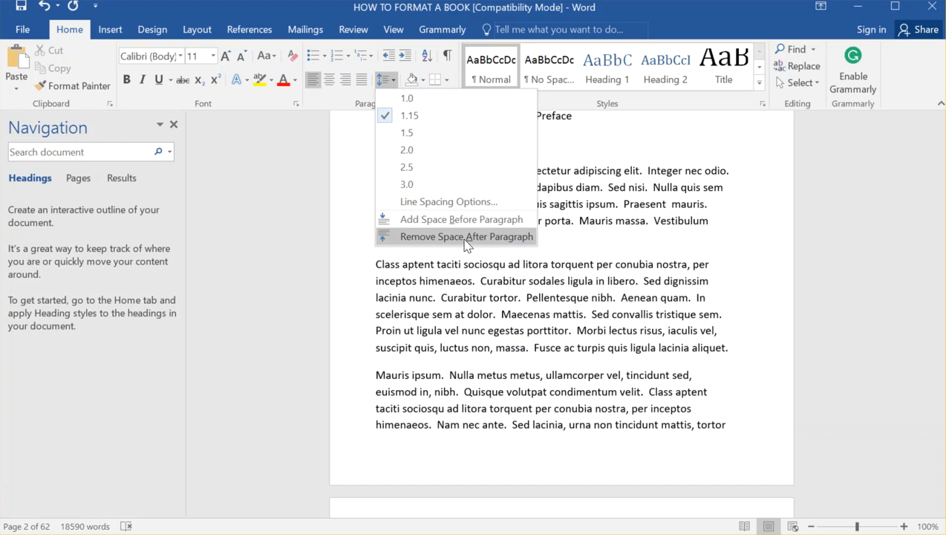
{"action": "left_click", "coordinate": [454, 202]}
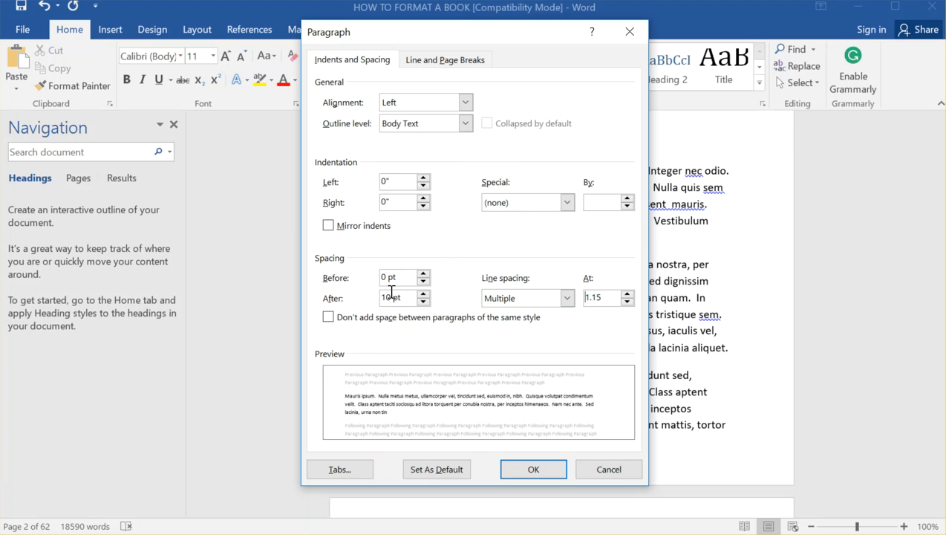
{"action": "left_click", "coordinate": [423, 301]}
{"action": "left_click", "coordinate": [423, 301]}
{"action": "left_click", "coordinate": [424, 294]}
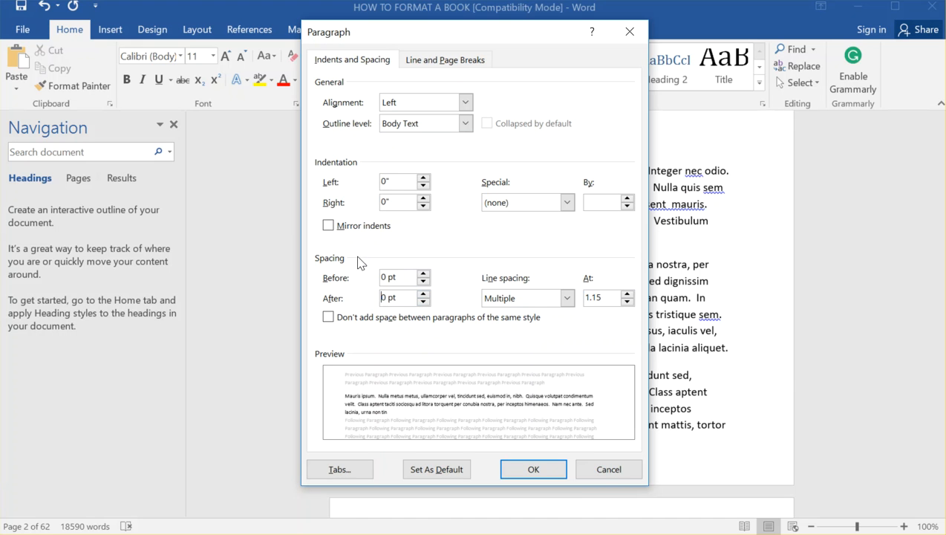
Give the "Mauris ipsum" paragraph a 0.3" first-line indent and multiple line spacing of 1.3, and apply the paragraph settings.
{"action": "left_click", "coordinate": [606, 201]}
{"action": "left_click", "coordinate": [628, 198]}
{"action": "left_click", "coordinate": [627, 199]}
{"action": "left_click", "coordinate": [627, 199]}
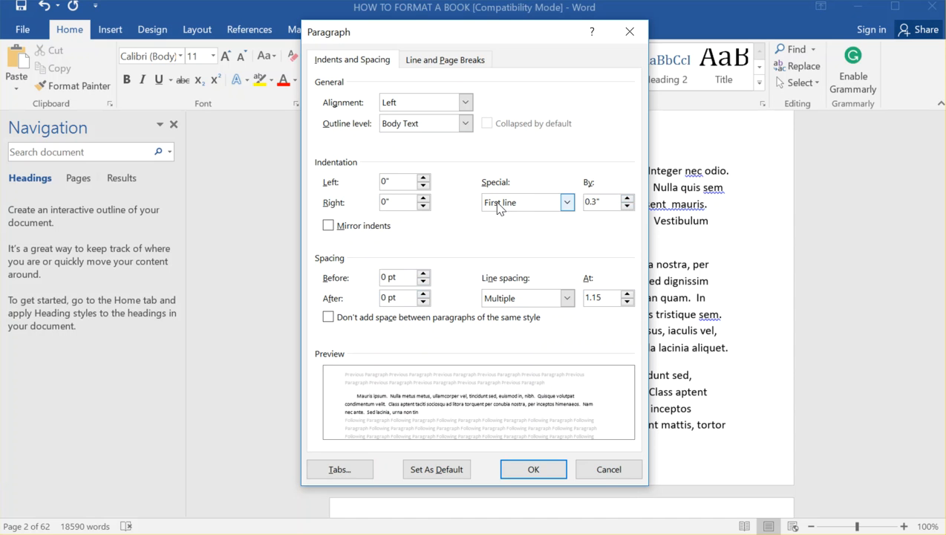
{"action": "left_click_drag", "start_coordinate": [607, 206], "coordinate": [561, 205]}
{"action": "left_click_drag", "start_coordinate": [592, 300], "coordinate": [607, 299]}
{"action": "type", "text": "3"}
{"action": "left_click", "coordinate": [547, 467]}
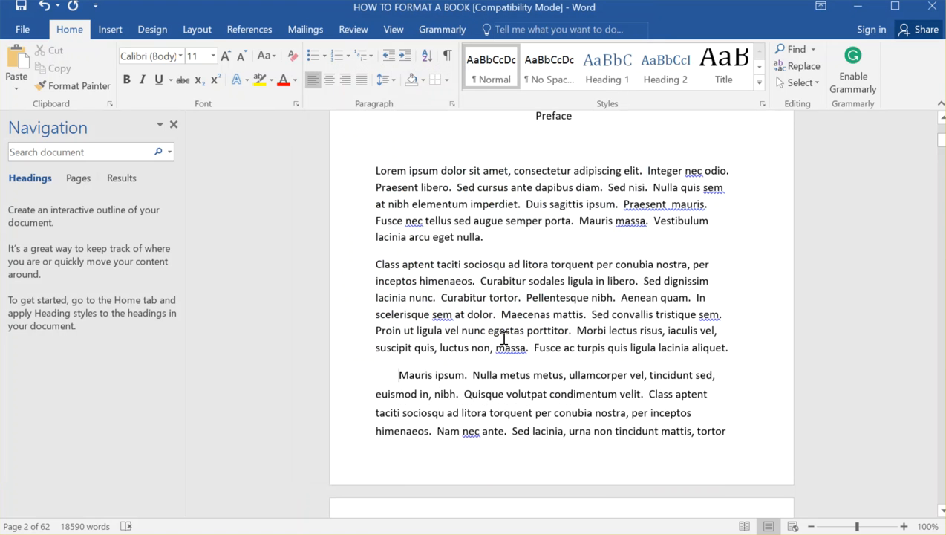
Examine the indent, line spacing and space after the "Mauris ipsum" paragraph across both of its pages.
{"action": "scroll", "coordinate": [458, 327], "scroll_direction": "down", "scroll_amount": 3}
{"action": "scroll", "coordinate": [456, 353], "scroll_direction": "up", "scroll_amount": 3}
{"action": "scroll", "coordinate": [473, 291], "scroll_direction": "up", "scroll_amount": 3}
{"action": "scroll", "coordinate": [466, 297], "scroll_direction": "down", "scroll_amount": 8}
{"action": "scroll", "coordinate": [462, 297], "scroll_direction": "up", "scroll_amount": 1}
{"action": "left_click", "coordinate": [416, 215]}
{"action": "left_click", "coordinate": [565, 399]}
{"action": "scroll", "coordinate": [478, 371], "scroll_direction": "down", "scroll_amount": 4}
{"action": "scroll", "coordinate": [477, 306], "scroll_direction": "up", "scroll_amount": 5}
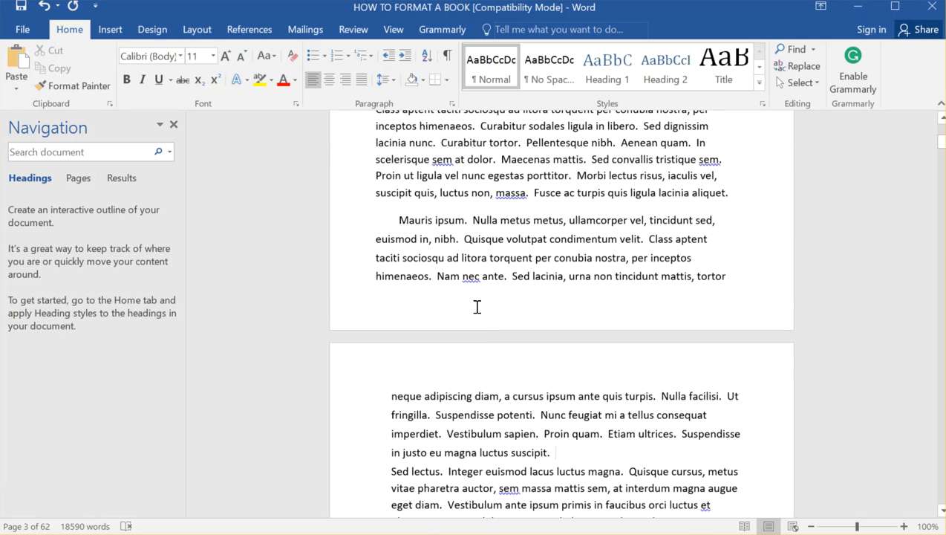
{"action": "right_click", "coordinate": [479, 238]}
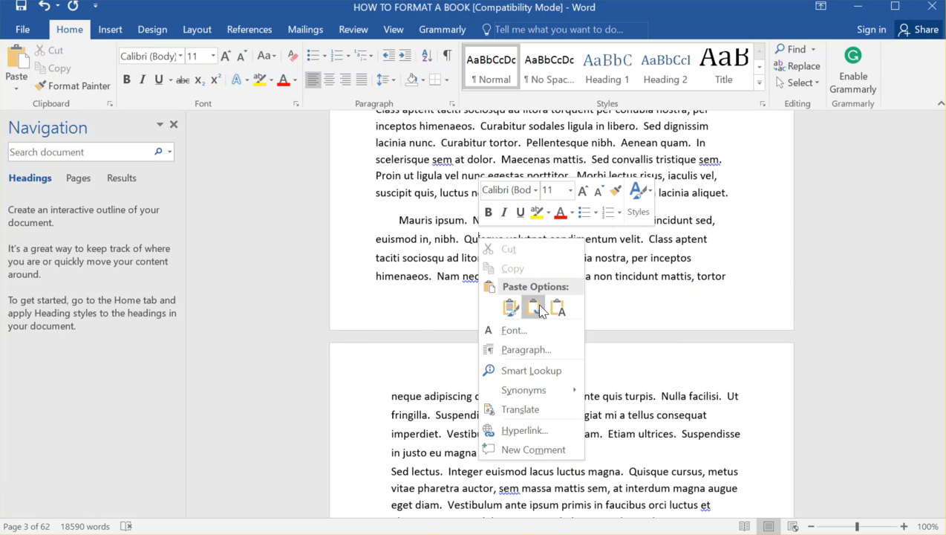
{"action": "left_click", "coordinate": [637, 216]}
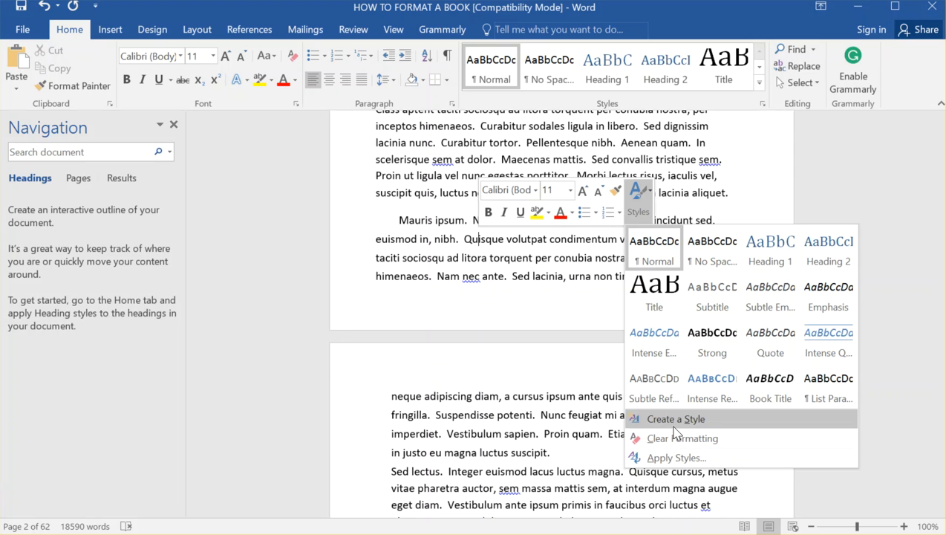
{"action": "left_click", "coordinate": [527, 162]}
{"action": "right_click", "coordinate": [527, 159]}
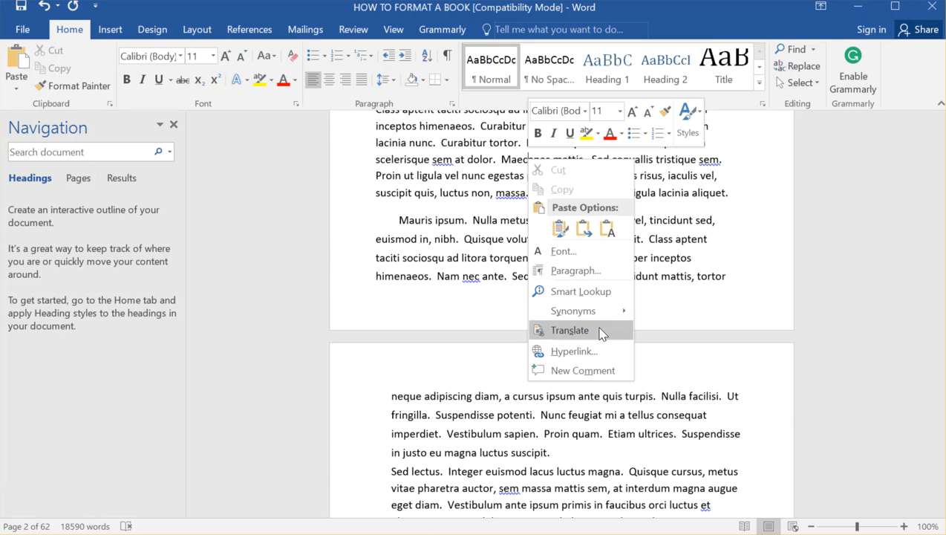
{"action": "left_click", "coordinate": [447, 214]}
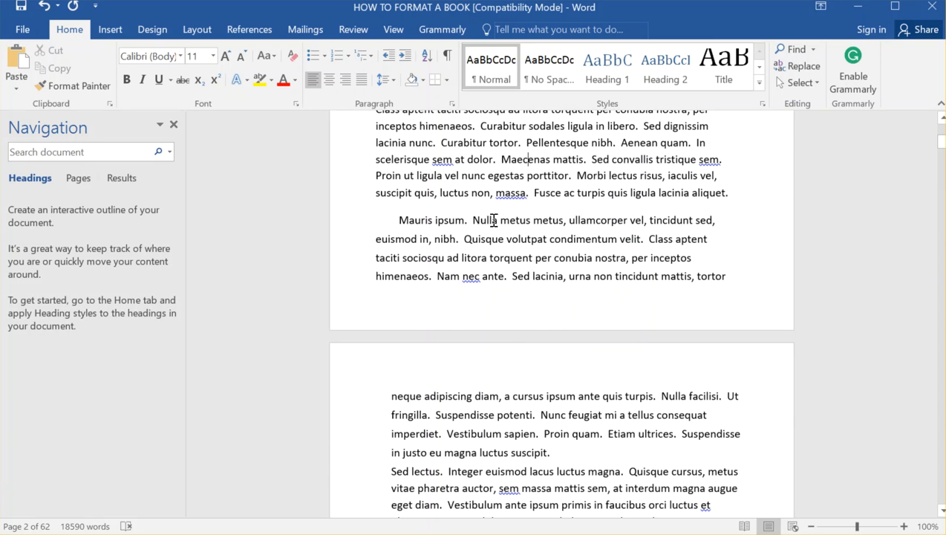
Create a new style named "paragraph" from the formatting of the whole "Mauris ipsum" paragraph.
{"action": "scroll", "coordinate": [532, 226], "scroll_direction": "up", "scroll_amount": 2}
{"action": "scroll", "coordinate": [513, 248], "scroll_direction": "down", "scroll_amount": 2}
{"action": "left_click_drag", "start_coordinate": [395, 220], "coordinate": [581, 452]}
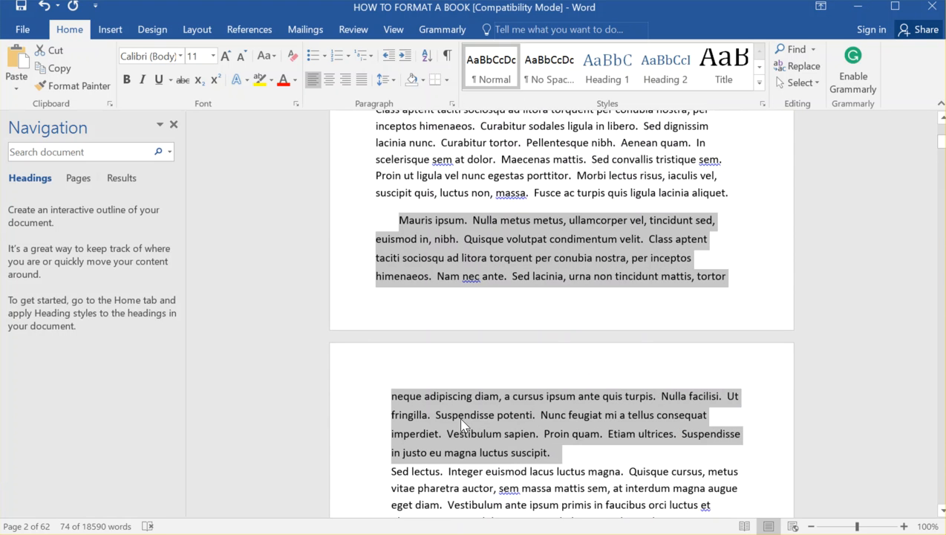
{"action": "right_click", "coordinate": [517, 247]}
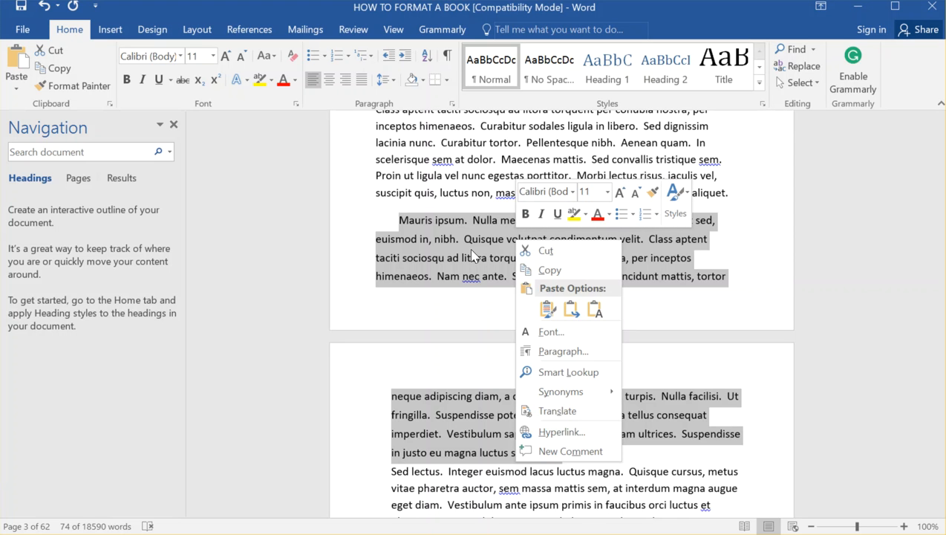
{"action": "left_click", "coordinate": [675, 219]}
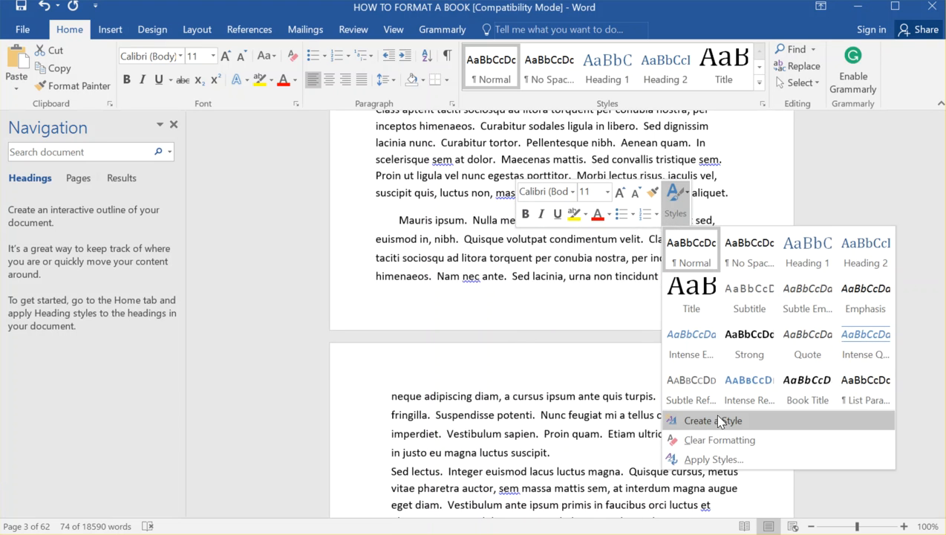
{"action": "left_click", "coordinate": [713, 420]}
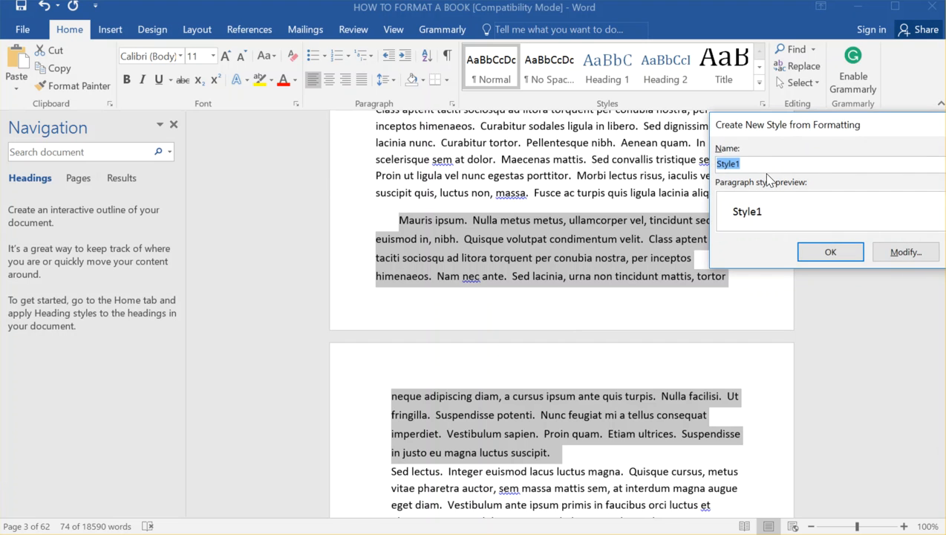
{"action": "type", "text": "bo"}
{"action": "key", "text": "BackSpace"}
{"action": "key", "text": "BackSpace"}
{"action": "type", "text": "paragraph"}
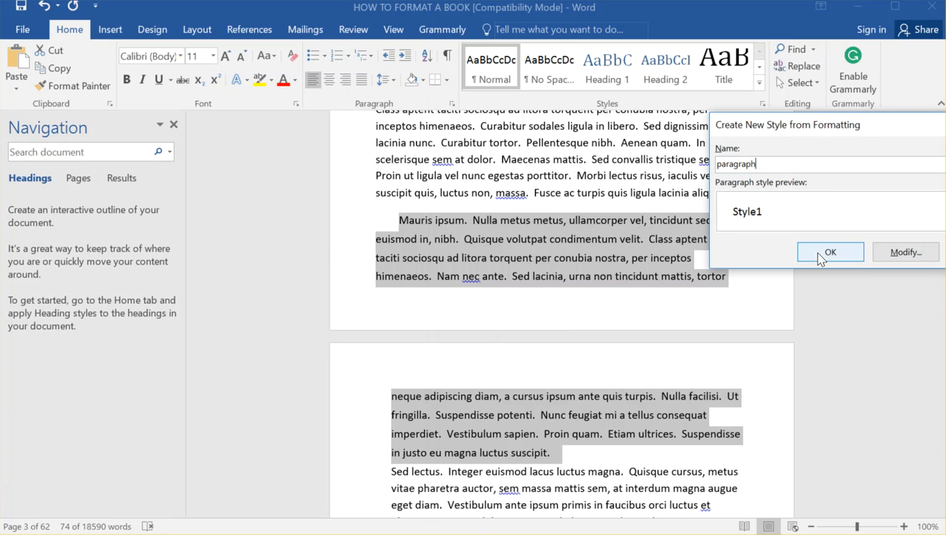
{"action": "left_click", "coordinate": [817, 249]}
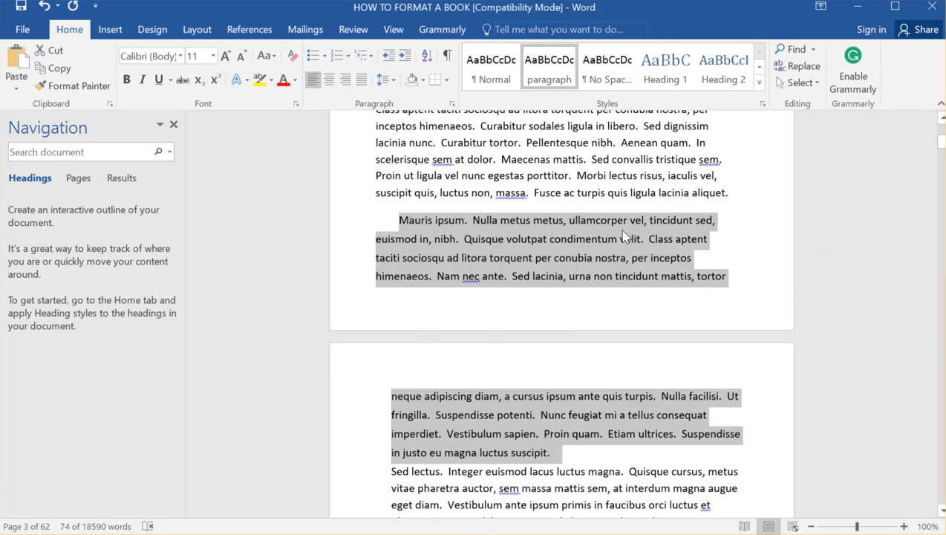
Apply the "paragraph" style to all body text from the first Preface paragraph through the end of the document.
{"action": "left_click", "coordinate": [533, 223]}
{"action": "scroll", "coordinate": [449, 238], "scroll_direction": "up", "scroll_amount": 5}
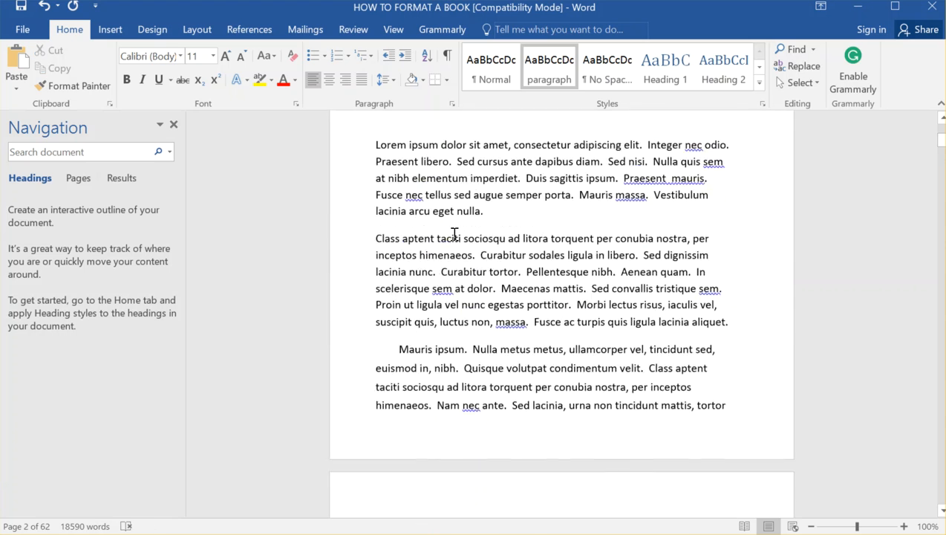
{"action": "scroll", "coordinate": [438, 324], "scroll_direction": "down", "scroll_amount": 2}
{"action": "left_click", "coordinate": [437, 342]}
{"action": "scroll", "coordinate": [424, 304], "scroll_direction": "down", "scroll_amount": 2}
{"action": "scroll", "coordinate": [384, 169], "scroll_direction": "up", "scroll_amount": 3}
{"action": "scroll", "coordinate": [383, 156], "scroll_direction": "up", "scroll_amount": 1}
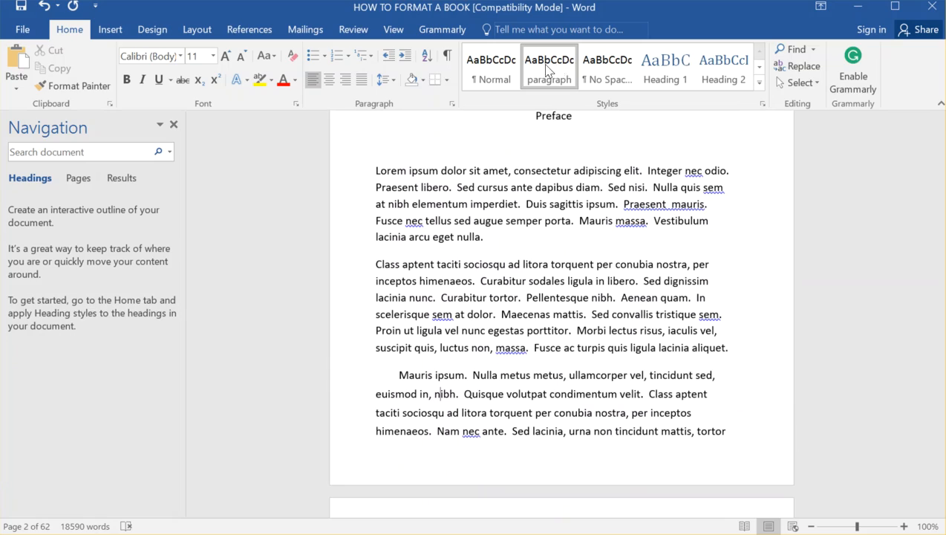
{"action": "mouse_move", "coordinate": [376, 171]}
{"action": "left_mouse_down"}
{"action": "mouse_move", "coordinate": [379, 512]}
{"action": "mouse_move", "coordinate": [746, 455]}
{"action": "mouse_move", "coordinate": [745, 427]}
{"action": "mouse_move", "coordinate": [748, 450]}
{"action": "mouse_move", "coordinate": [674, 416]}
{"action": "mouse_move", "coordinate": [653, 384]}
{"action": "mouse_move", "coordinate": [636, 380]}
{"action": "left_mouse_up"}
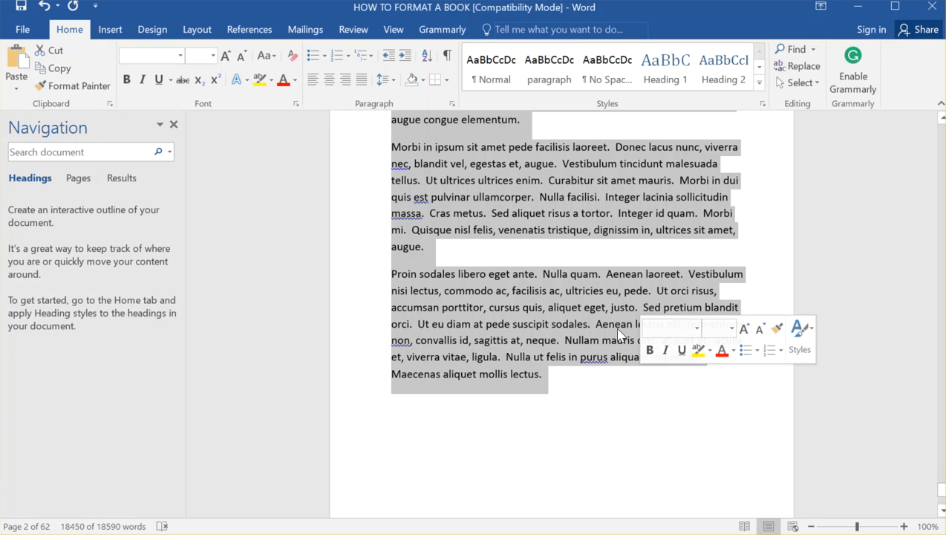
{"action": "scroll", "coordinate": [598, 334], "scroll_direction": "down", "scroll_amount": 5}
{"action": "scroll", "coordinate": [590, 336], "scroll_direction": "up", "scroll_amount": 6}
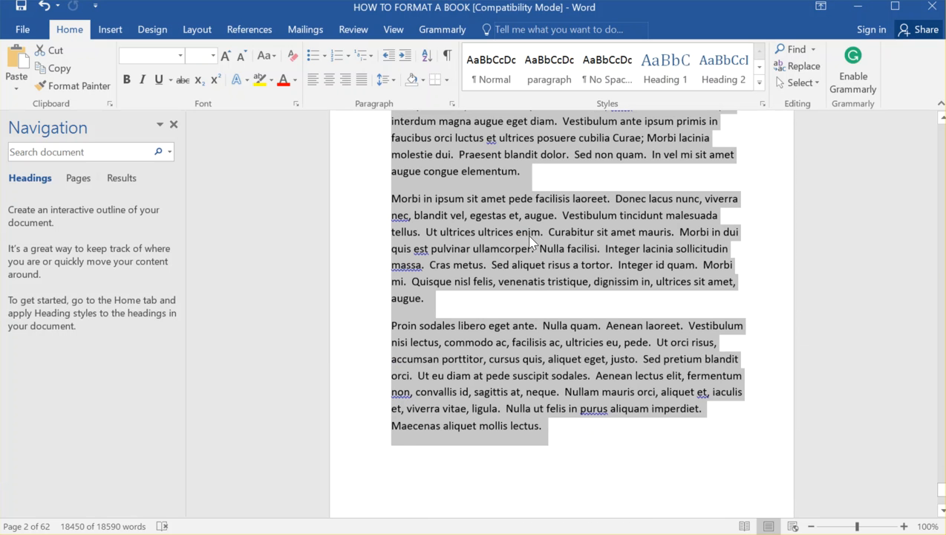
{"action": "right_click", "coordinate": [530, 236]}
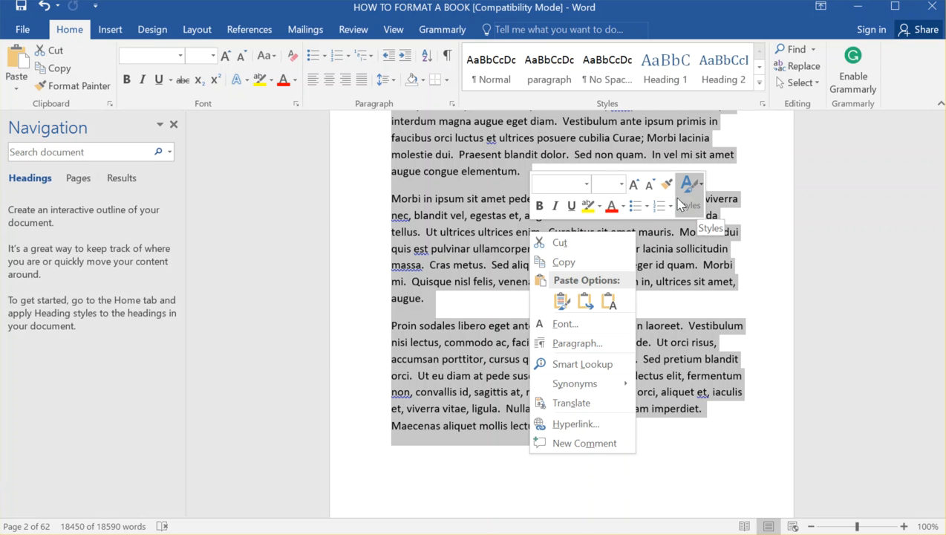
{"action": "left_click", "coordinate": [551, 70]}
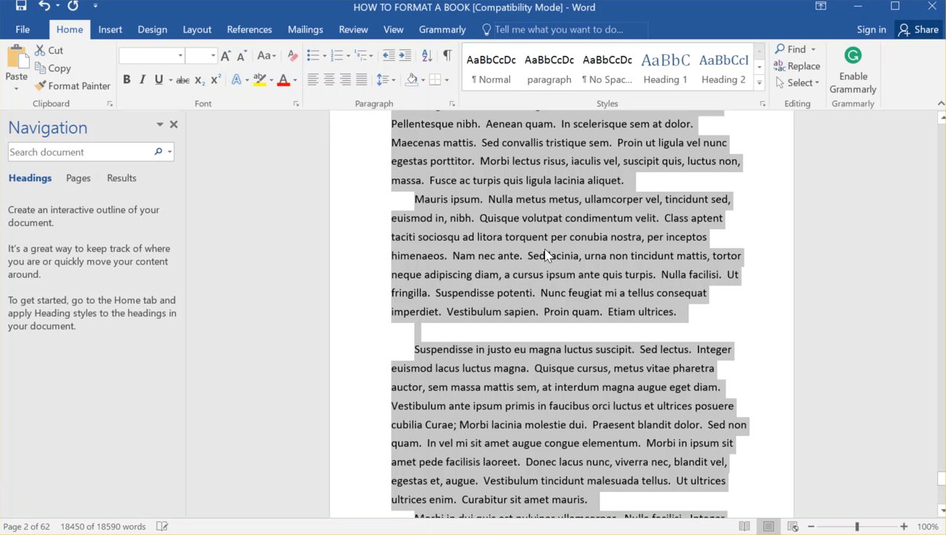
Delete the empty line above the "Suspendisse in justo" paragraph near the end of the manuscript.
{"action": "left_click", "coordinate": [502, 334]}
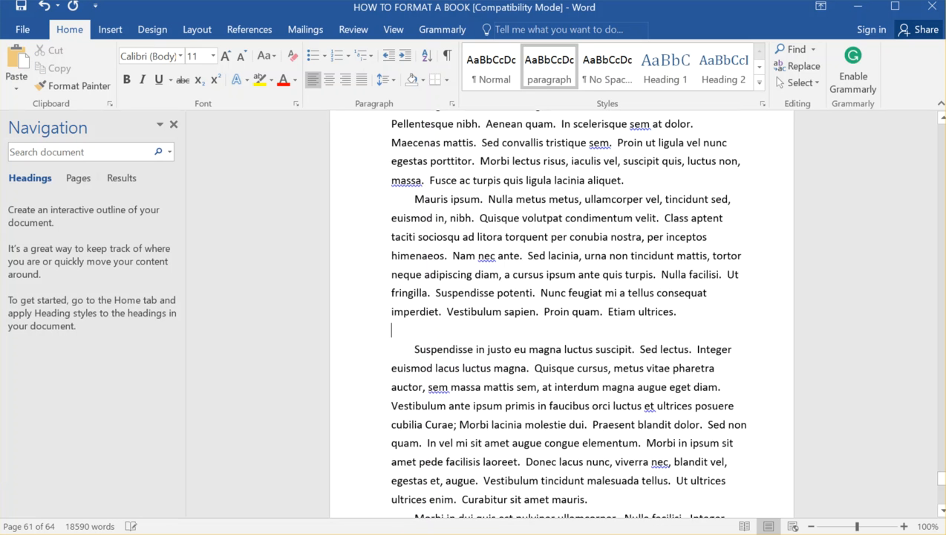
{"action": "key", "text": "BackSpace"}
{"action": "scroll", "coordinate": [544, 271], "scroll_direction": "up", "scroll_amount": 2}
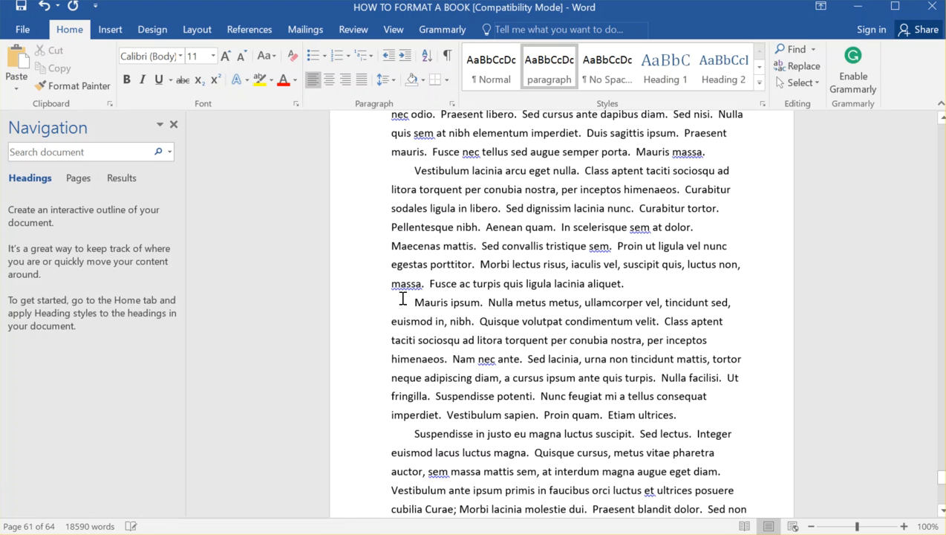
{"action": "scroll", "coordinate": [406, 308], "scroll_direction": "up", "scroll_amount": 4}
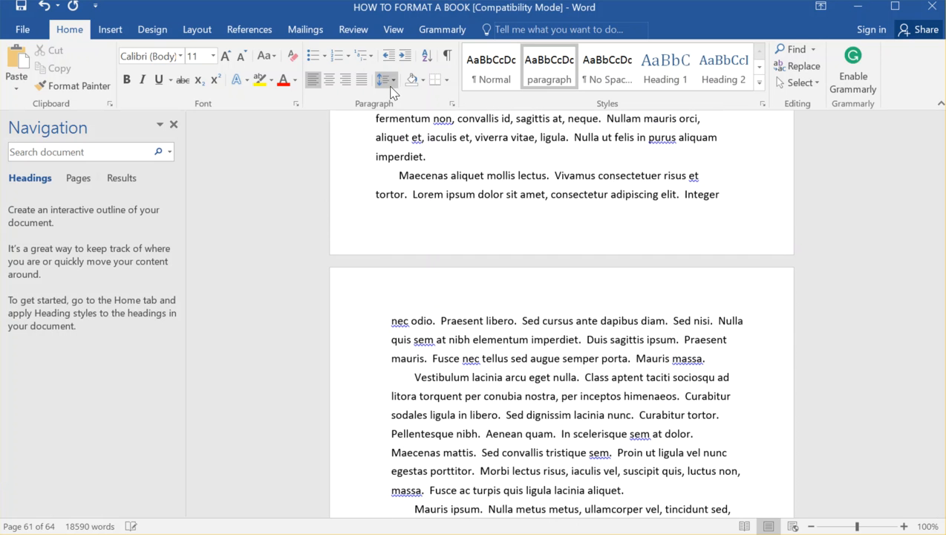
{"action": "left_click", "coordinate": [389, 87]}
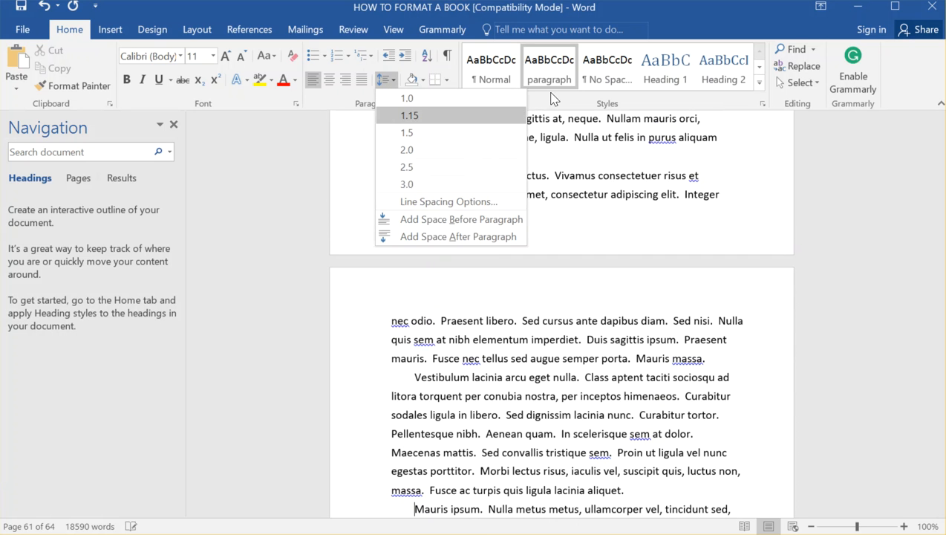
{"action": "left_click", "coordinate": [552, 71]}
Examine the restyled pages back to the front checklist, and review its items on extra spacing and heading and paragraph styles.
{"action": "scroll", "coordinate": [498, 186], "scroll_direction": "up", "scroll_amount": 8}
{"action": "scroll", "coordinate": [445, 249], "scroll_direction": "up", "scroll_amount": 10}
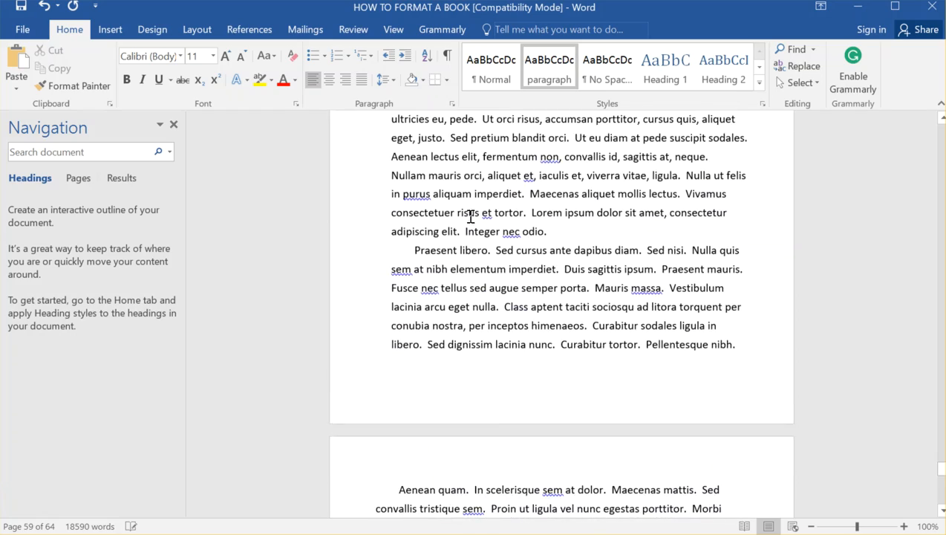
{"action": "scroll", "coordinate": [506, 245], "scroll_direction": "up", "scroll_amount": 12}
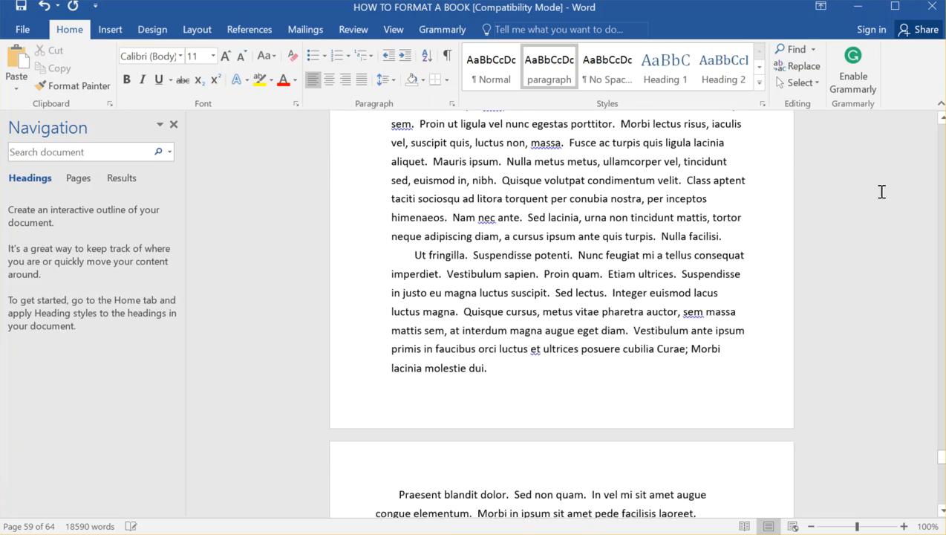
{"action": "left_click_drag", "start_coordinate": [941, 458], "coordinate": [901, 130]}
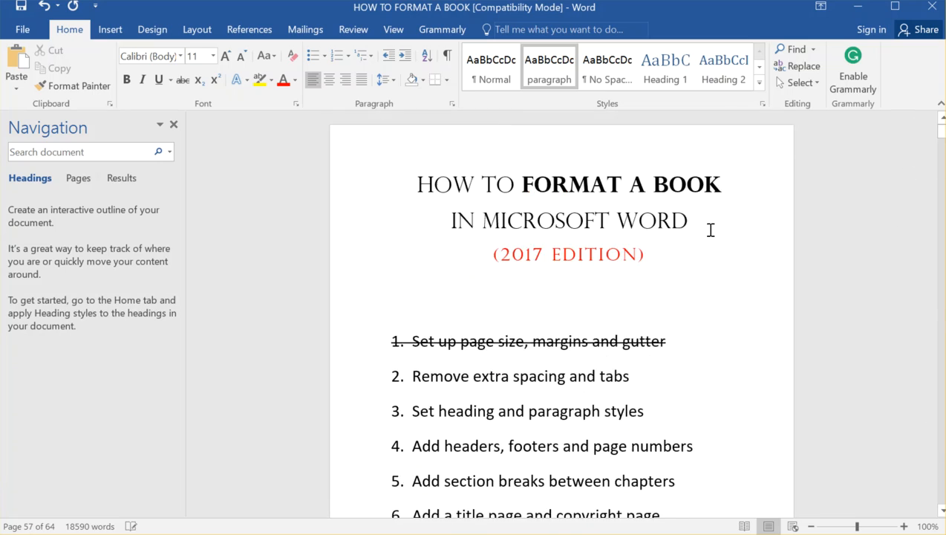
{"action": "scroll", "coordinate": [535, 286], "scroll_direction": "down", "scroll_amount": 1}
{"action": "scroll", "coordinate": [491, 292], "scroll_direction": "up", "scroll_amount": 1}
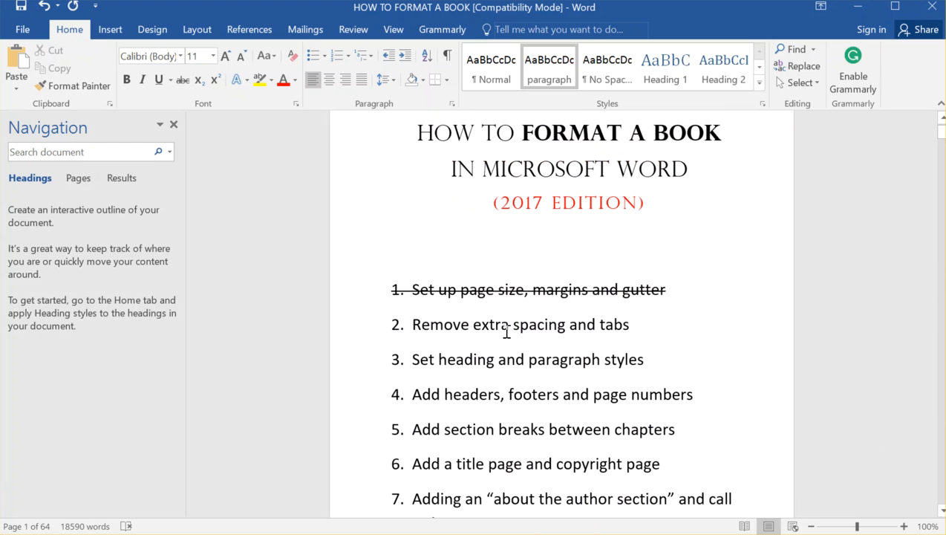
{"action": "left_click", "coordinate": [583, 364]}
{"action": "left_click_drag", "start_coordinate": [655, 361], "coordinate": [405, 360]}
{"action": "left_click", "coordinate": [434, 362]}
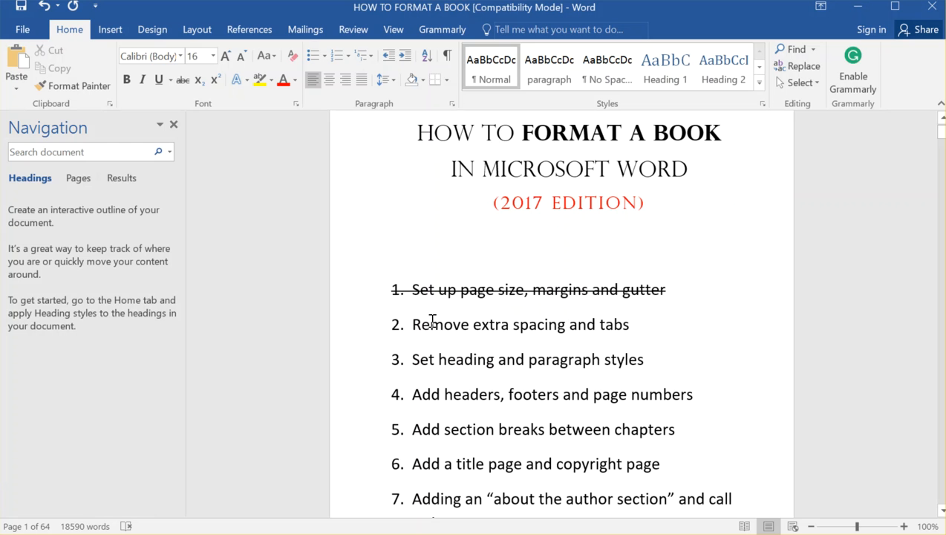
{"action": "left_click_drag", "start_coordinate": [638, 324], "coordinate": [390, 324]}
Place the text cursor at the start of the first Preface paragraph, directly before "Lorem ipsum".
{"action": "scroll", "coordinate": [522, 331], "scroll_direction": "down", "scroll_amount": 10}
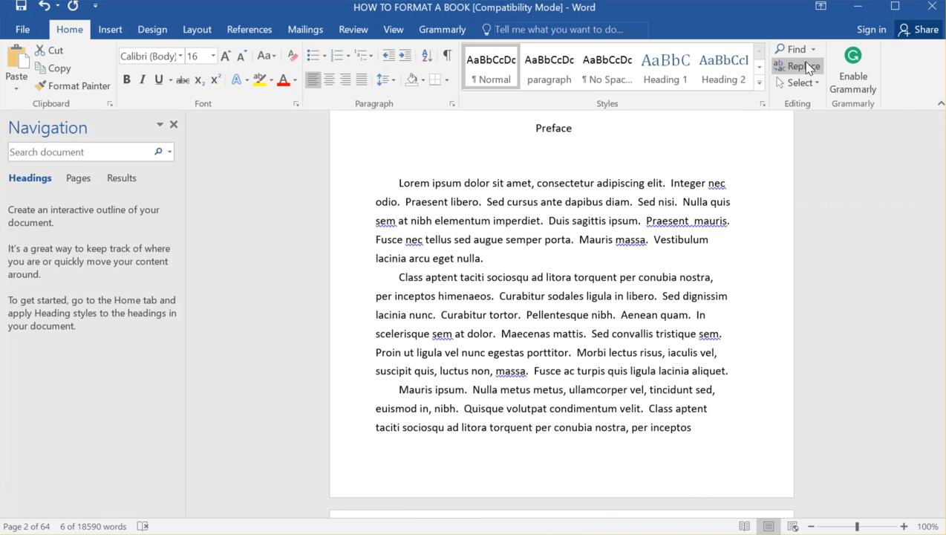
{"action": "left_click", "coordinate": [490, 259]}
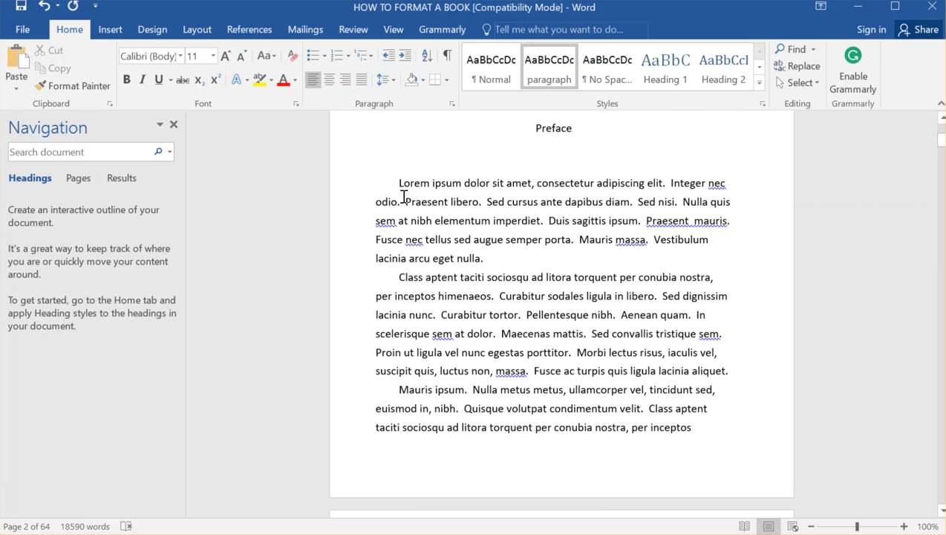
{"action": "left_click", "coordinate": [399, 185]}
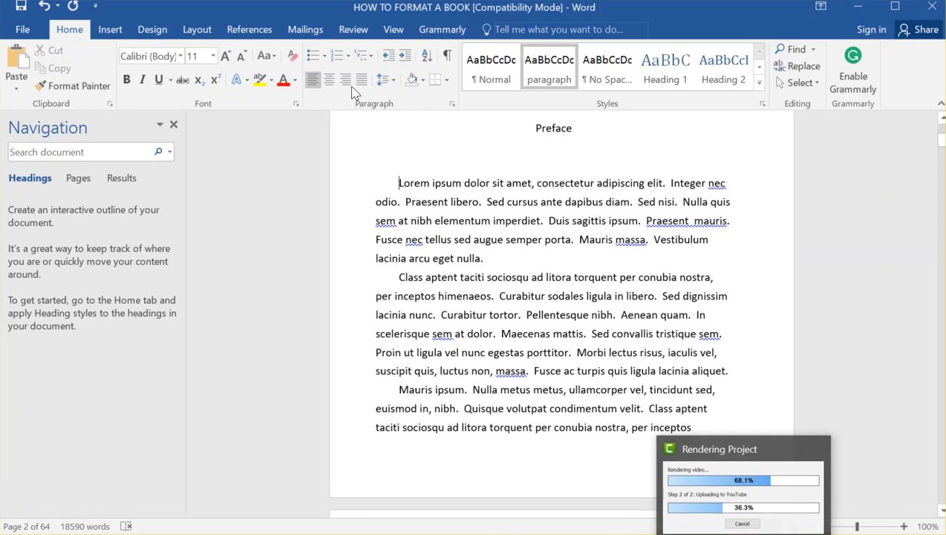
{"action": "left_click_drag", "start_coordinate": [298, 9], "coordinate": [317, 25]}
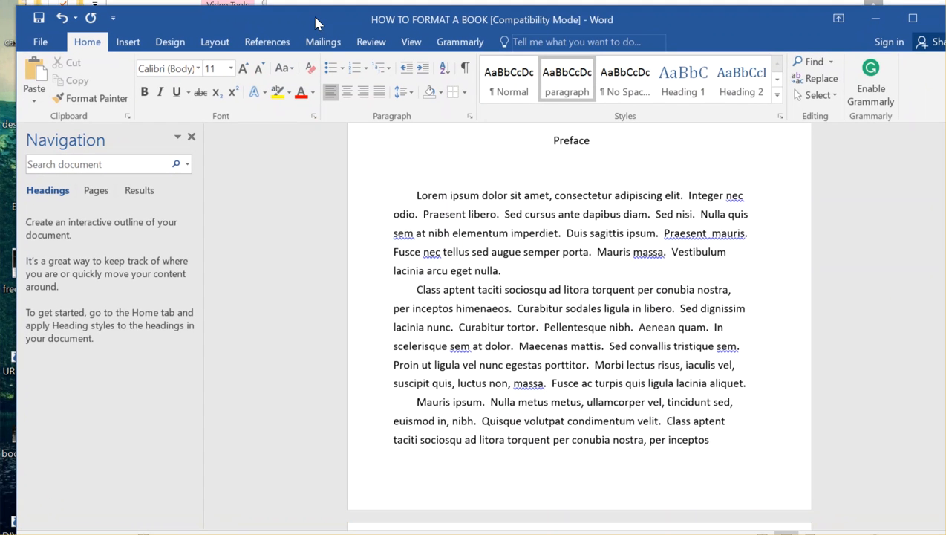
{"action": "left_click", "coordinate": [865, 531]}
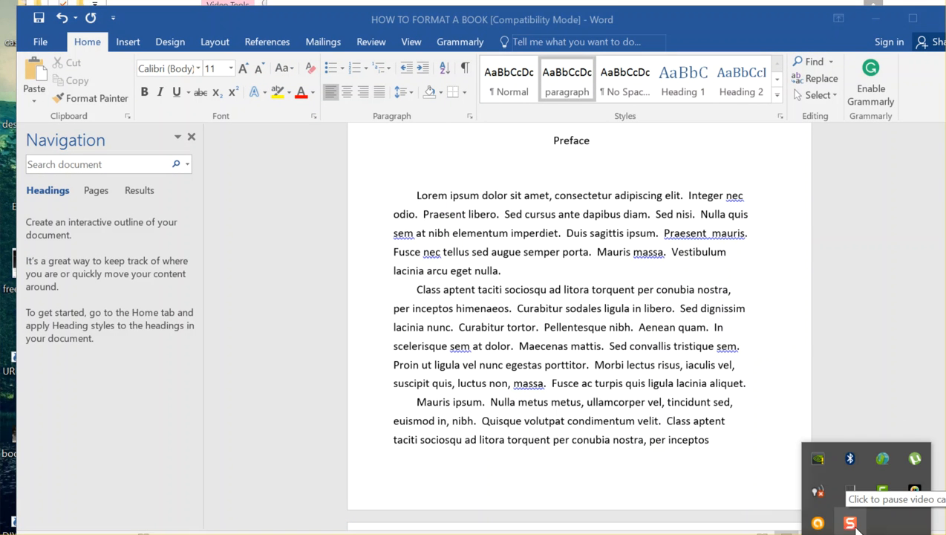